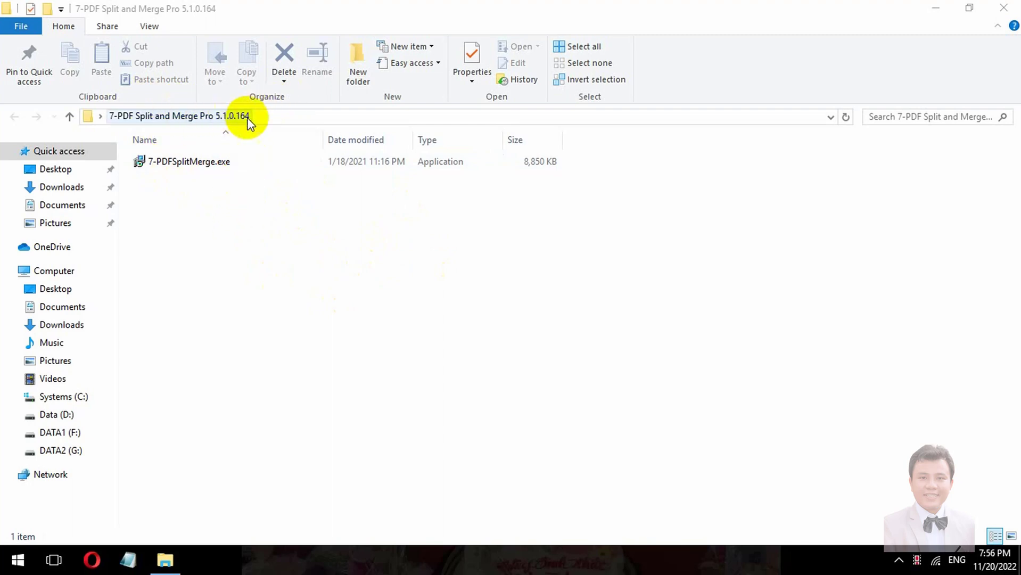
Launch the 7-PDFSplitMerge.exe installer and choose English as the setup language.
{"action": "left_click", "coordinate": [199, 163]}
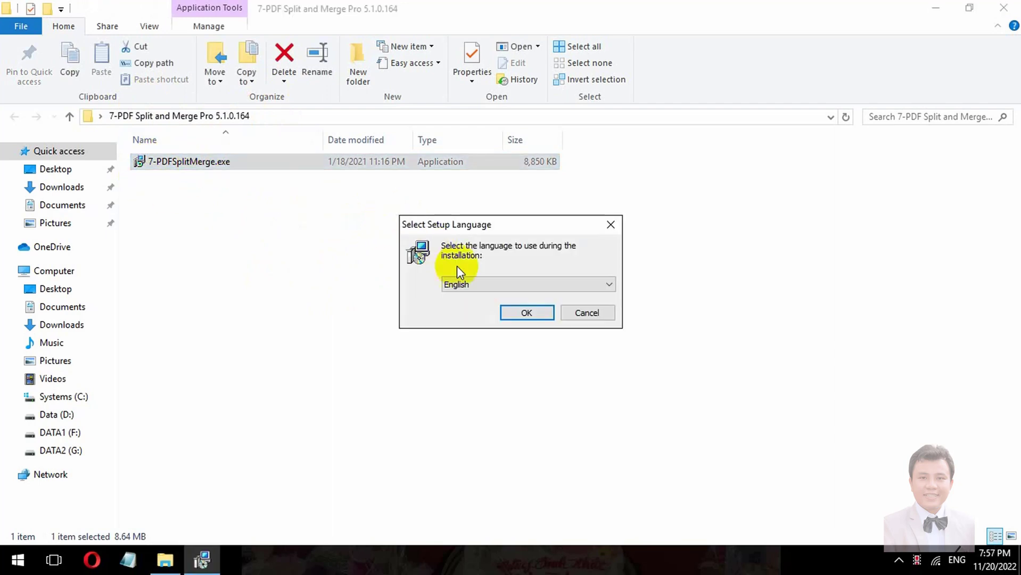
{"action": "left_click", "coordinate": [589, 289]}
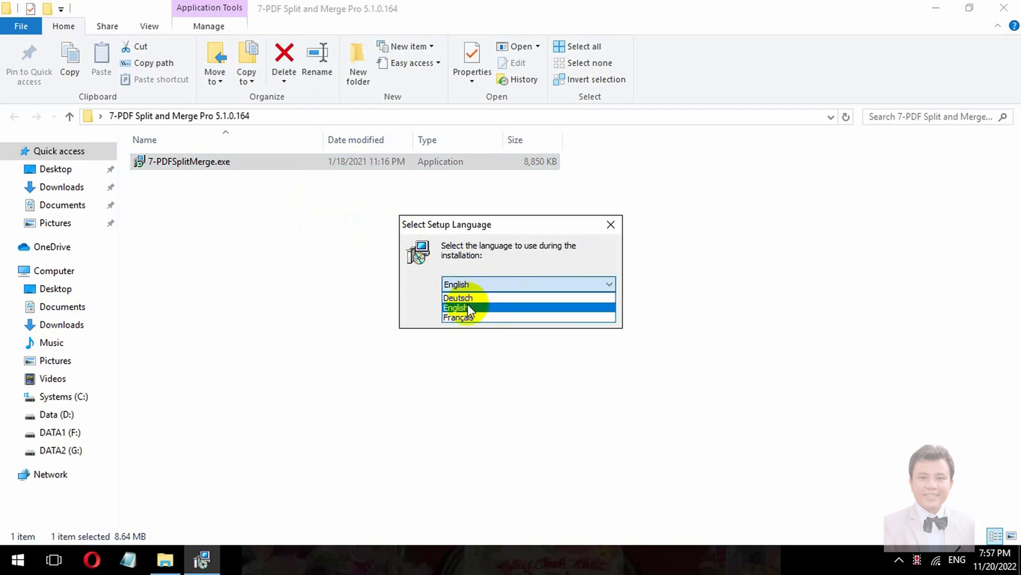
{"action": "left_click", "coordinate": [434, 313]}
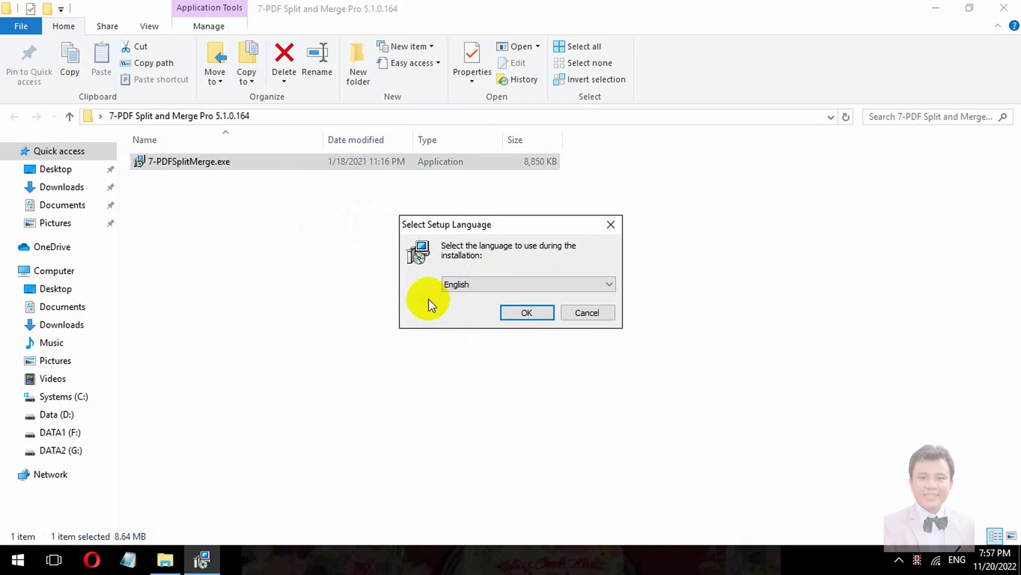
{"action": "left_click", "coordinate": [519, 312]}
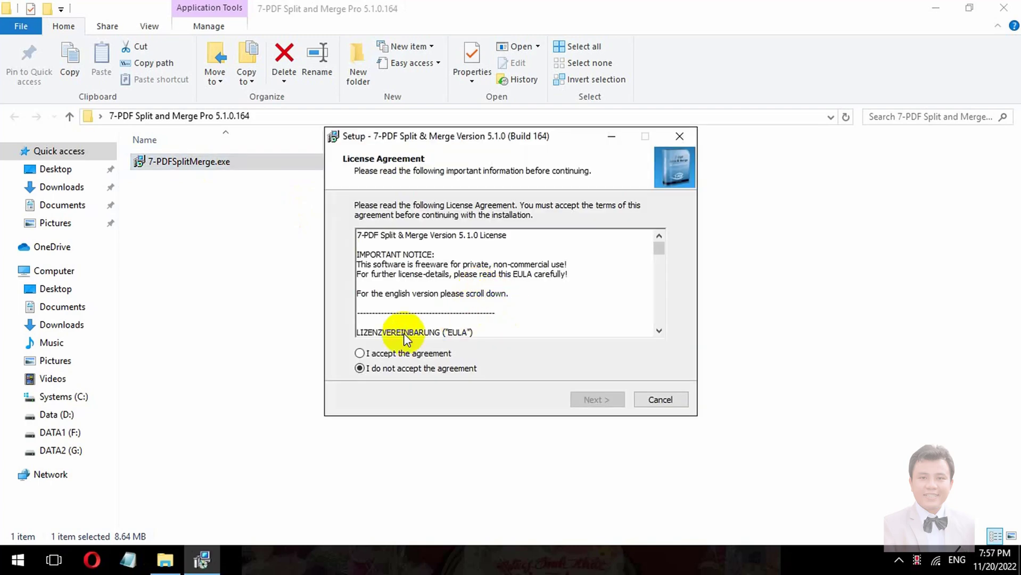
Accept the license agreement, complete the installation with the program set to launch, and close the installer's folder window.
{"action": "left_click", "coordinate": [360, 353]}
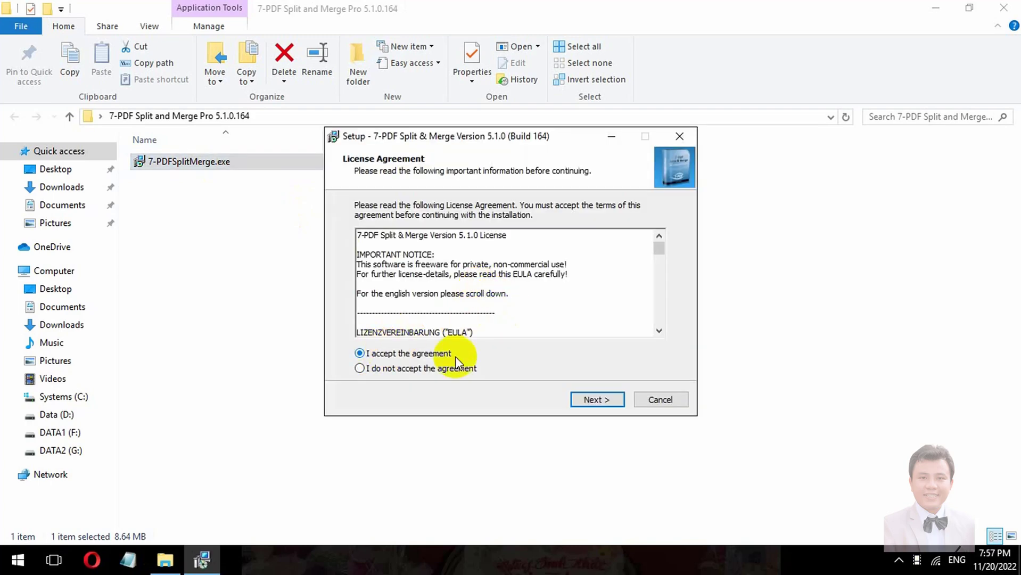
{"action": "left_click", "coordinate": [588, 401]}
{"action": "left_click", "coordinate": [596, 400]}
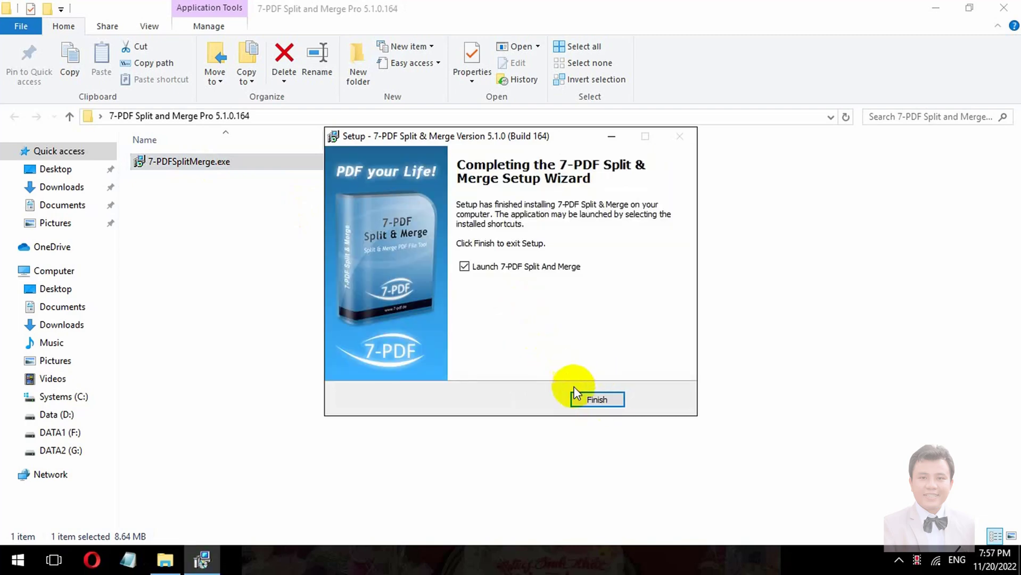
{"action": "left_click", "coordinate": [610, 401]}
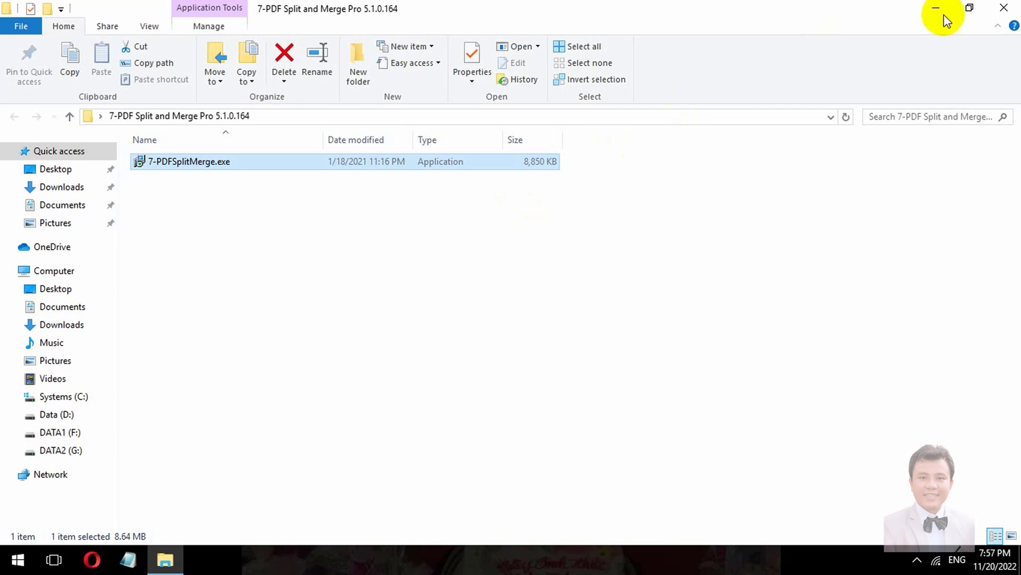
{"action": "left_click", "coordinate": [1015, 6]}
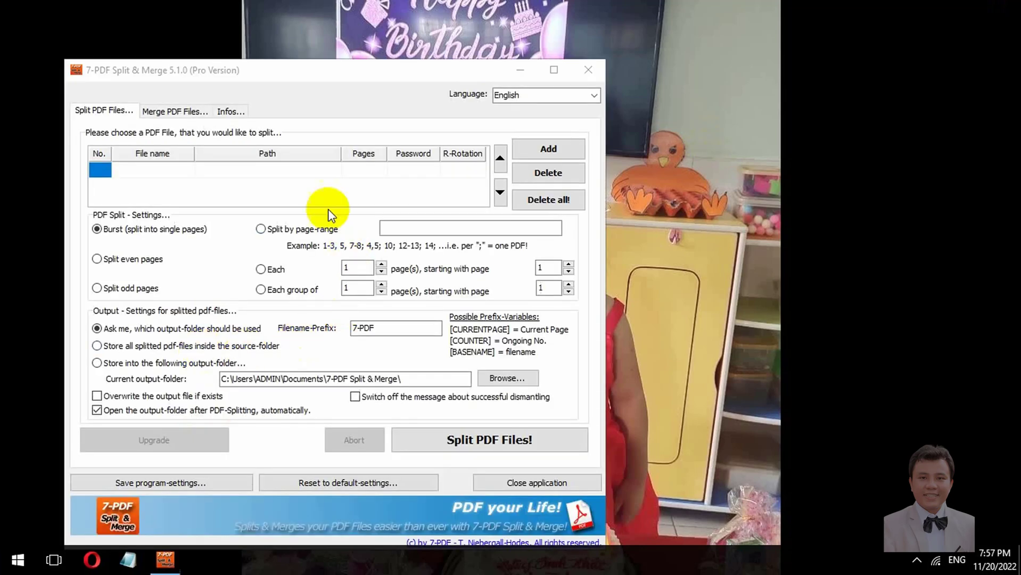
Remove all PDF entries from the list of files to merge.
{"action": "left_click_drag", "start_coordinate": [287, 72], "coordinate": [418, 37]}
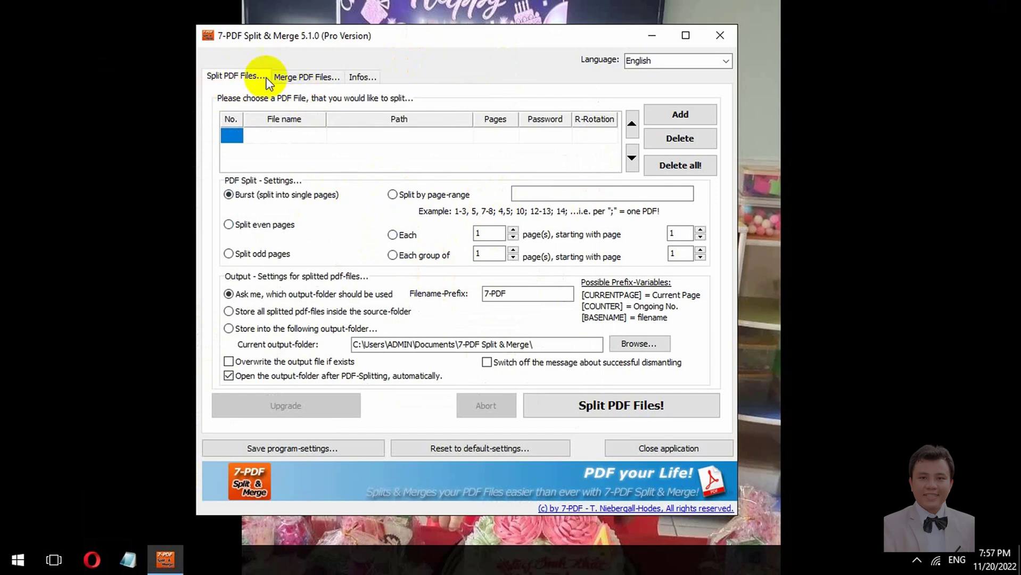
{"action": "left_click", "coordinate": [294, 79]}
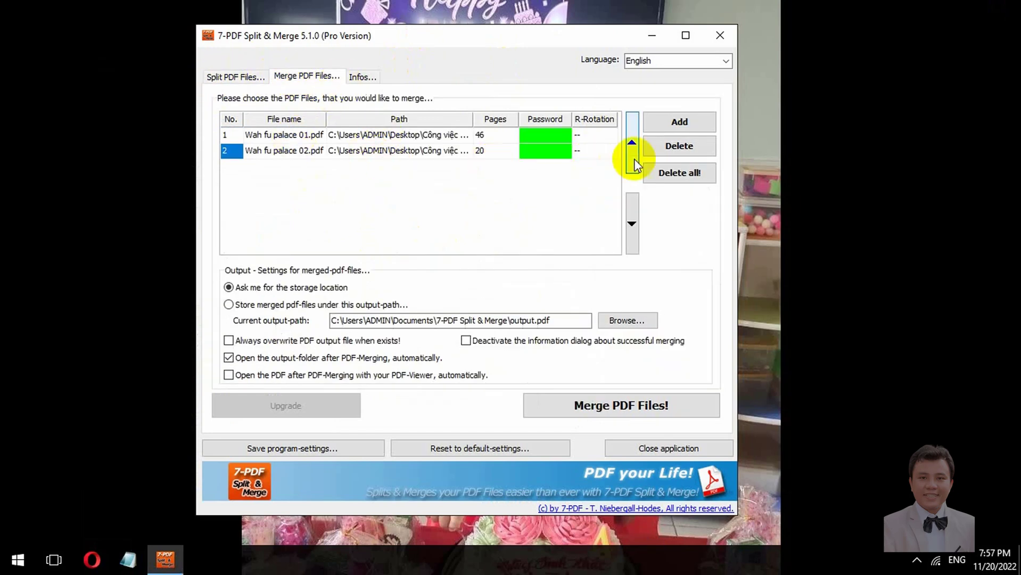
{"action": "left_click", "coordinate": [679, 172]}
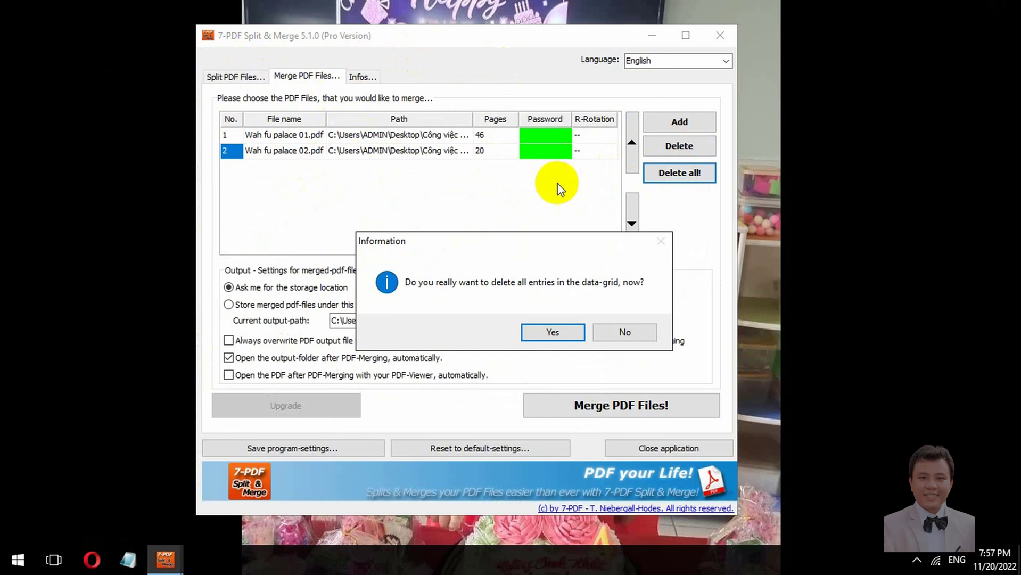
{"action": "left_click", "coordinate": [549, 329]}
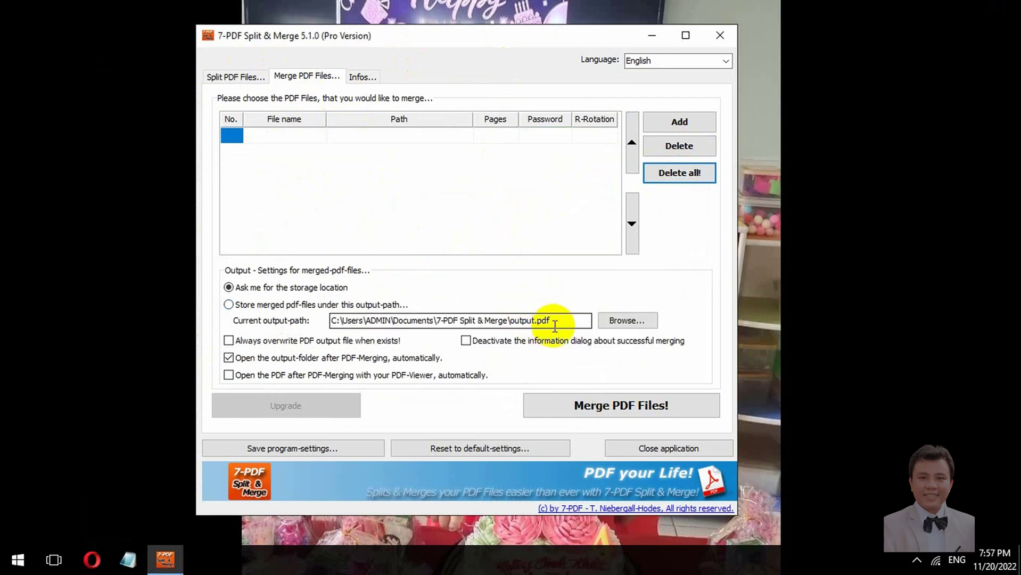
View the program information, and add XSKYRY.pdf from the Desktop to the list of files to split.
{"action": "left_click", "coordinate": [358, 77]}
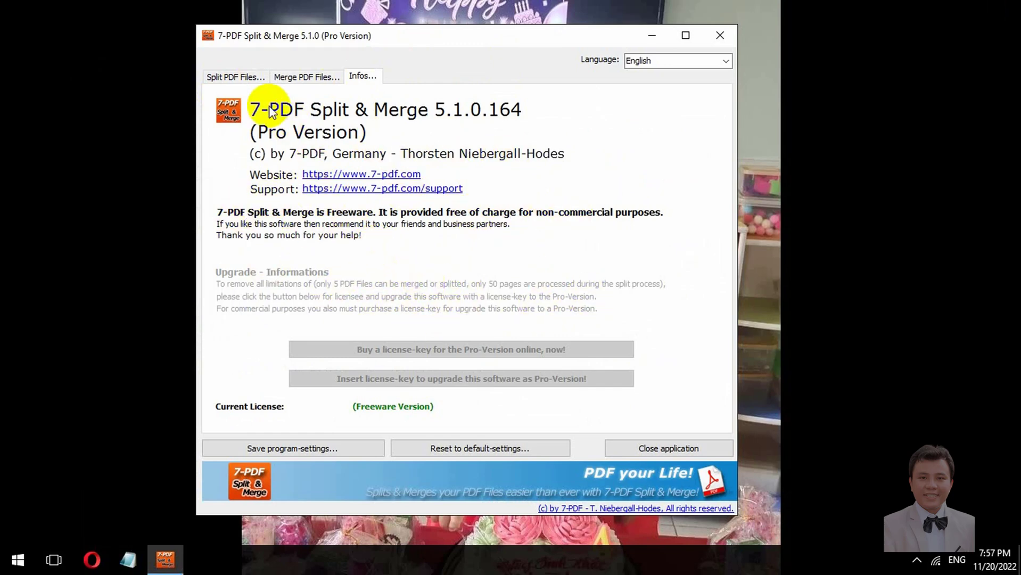
{"action": "left_click", "coordinate": [243, 76]}
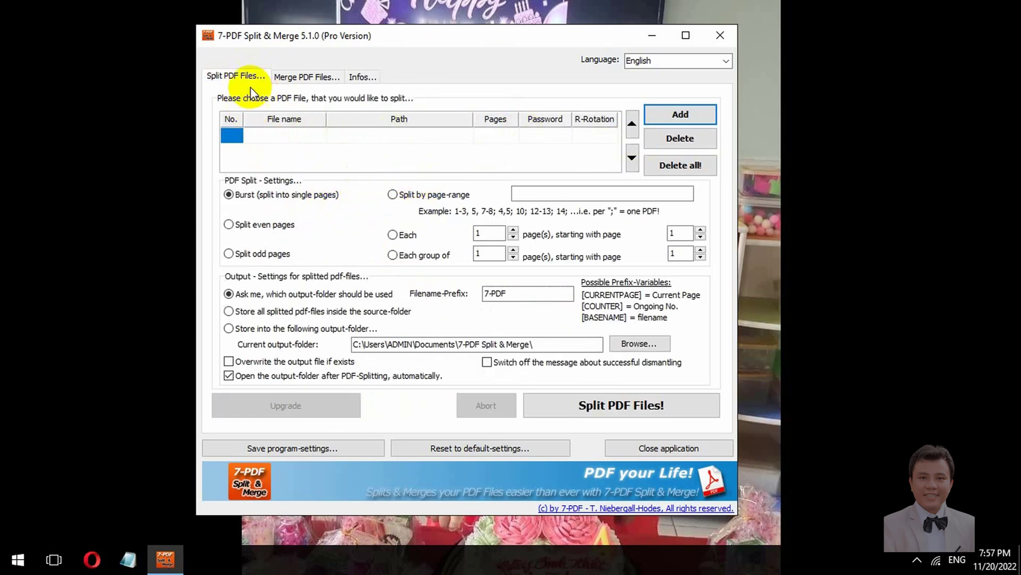
{"action": "left_click", "coordinate": [669, 113]}
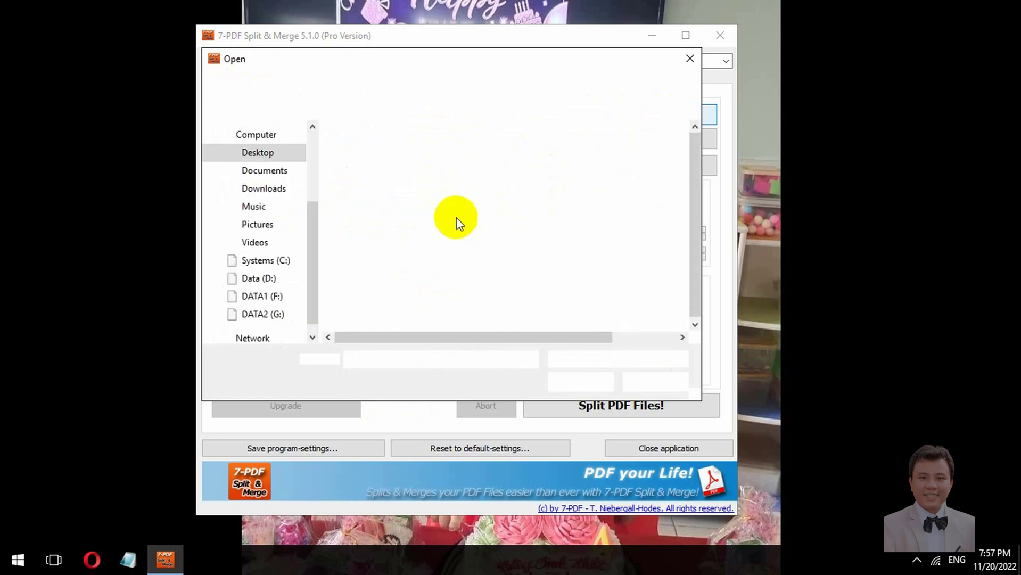
{"action": "left_click", "coordinate": [260, 153]}
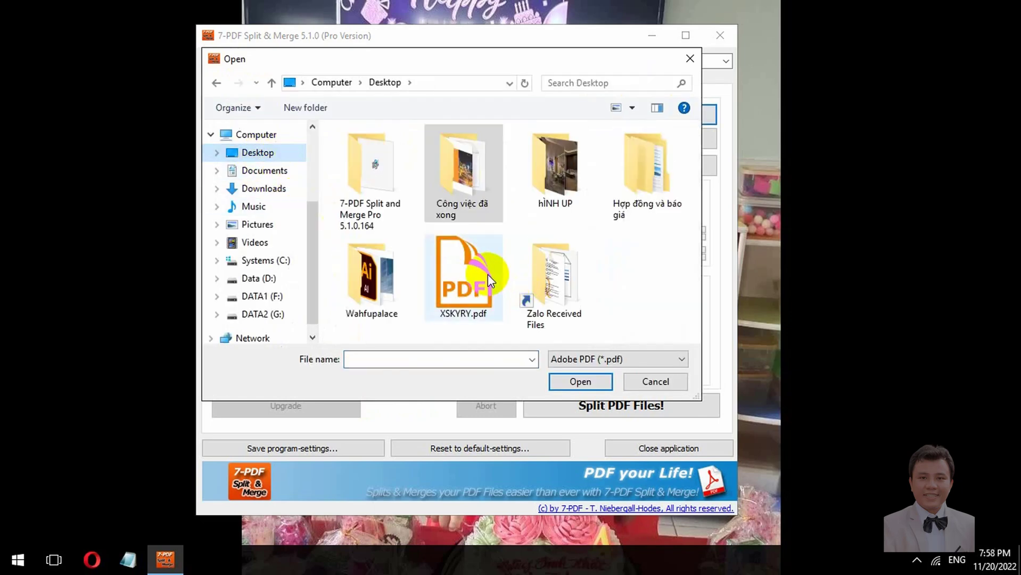
{"action": "left_click", "coordinate": [474, 282]}
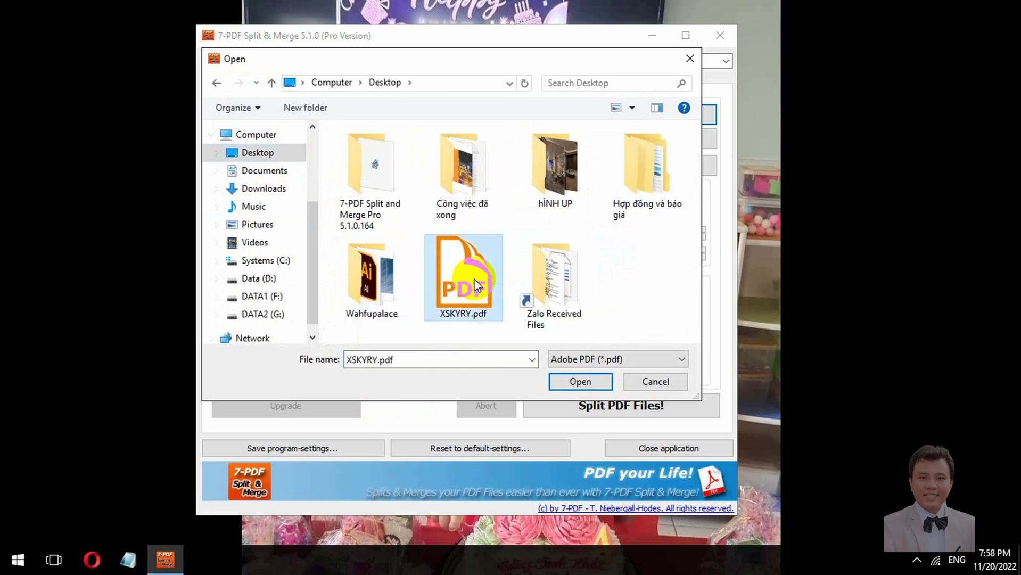
{"action": "double_click", "coordinate": [474, 282]}
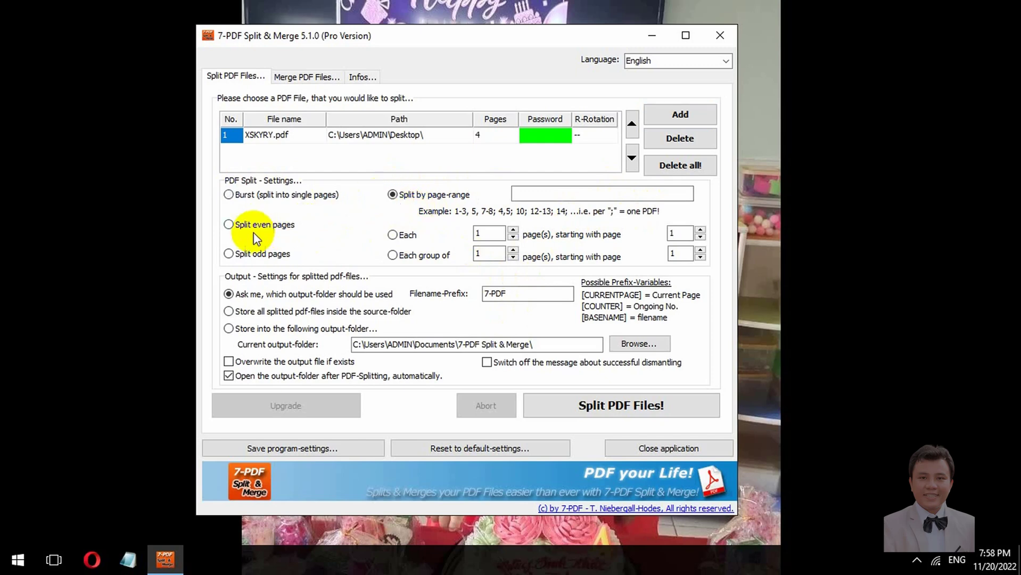
Try the even-page, odd-page and page-group split modes, and set the split mode to Burst (split into single pages).
{"action": "left_click", "coordinate": [230, 224]}
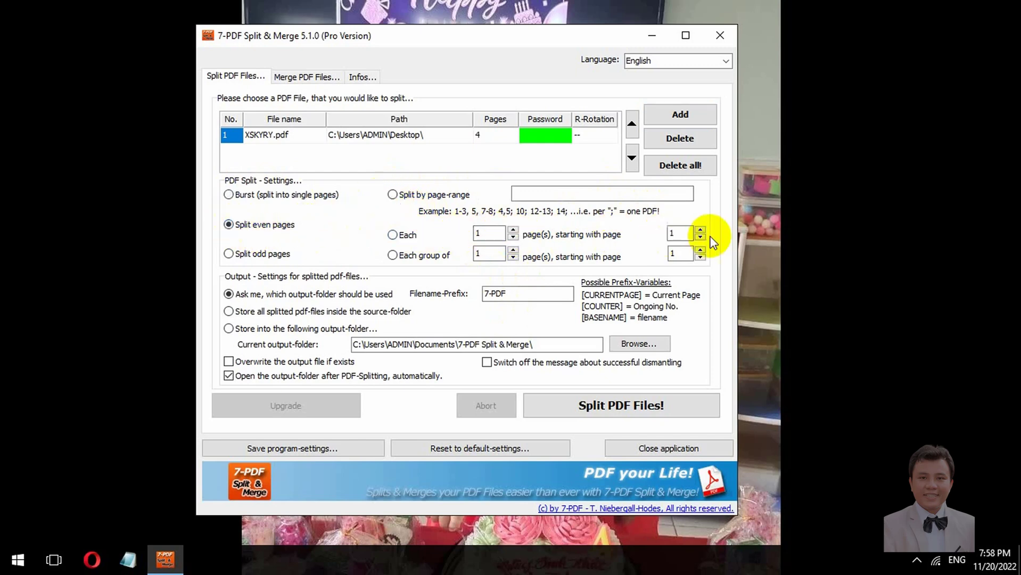
{"action": "left_click", "coordinate": [240, 254]}
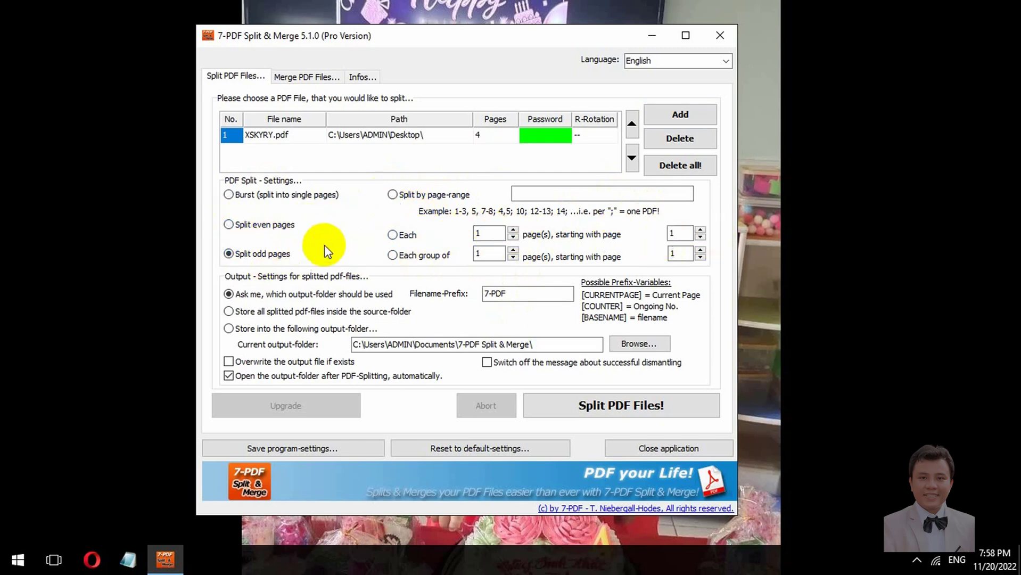
{"action": "left_click", "coordinate": [394, 255]}
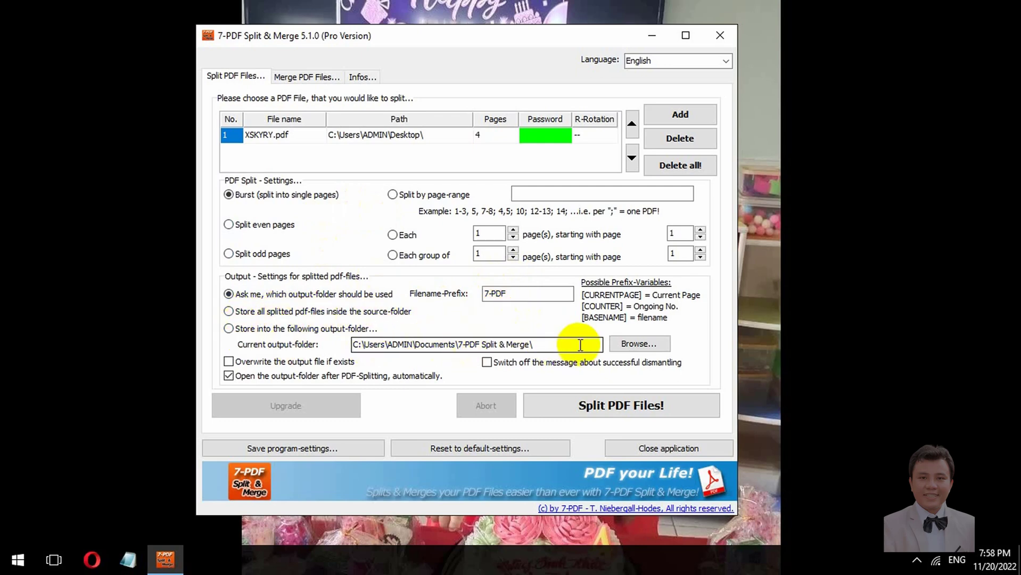
Set the current output folder to Desktop and split XSKYRY.pdf, saving the resulting files to the Desktop.
{"action": "left_click", "coordinate": [647, 346]}
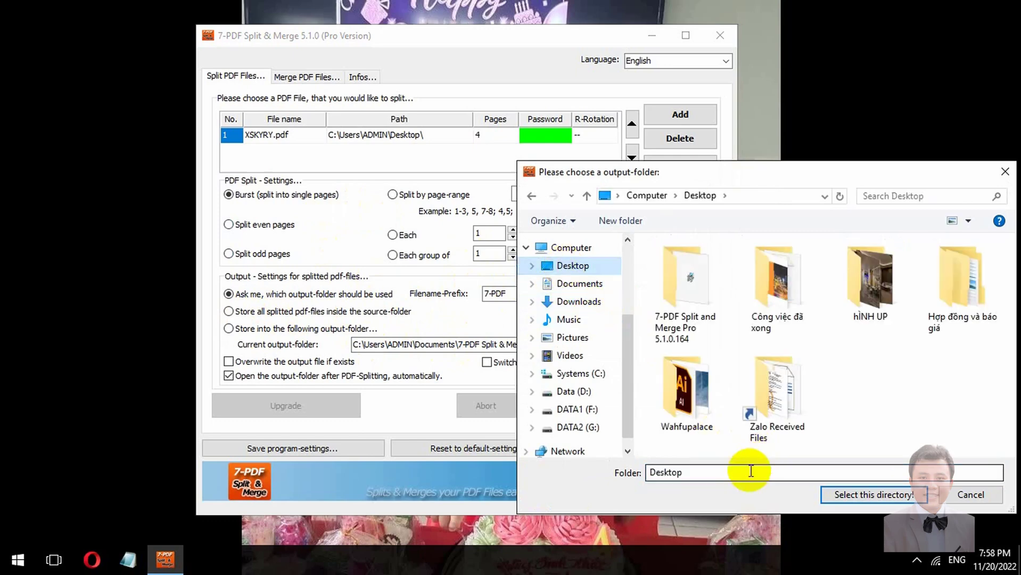
{"action": "left_click", "coordinate": [884, 496]}
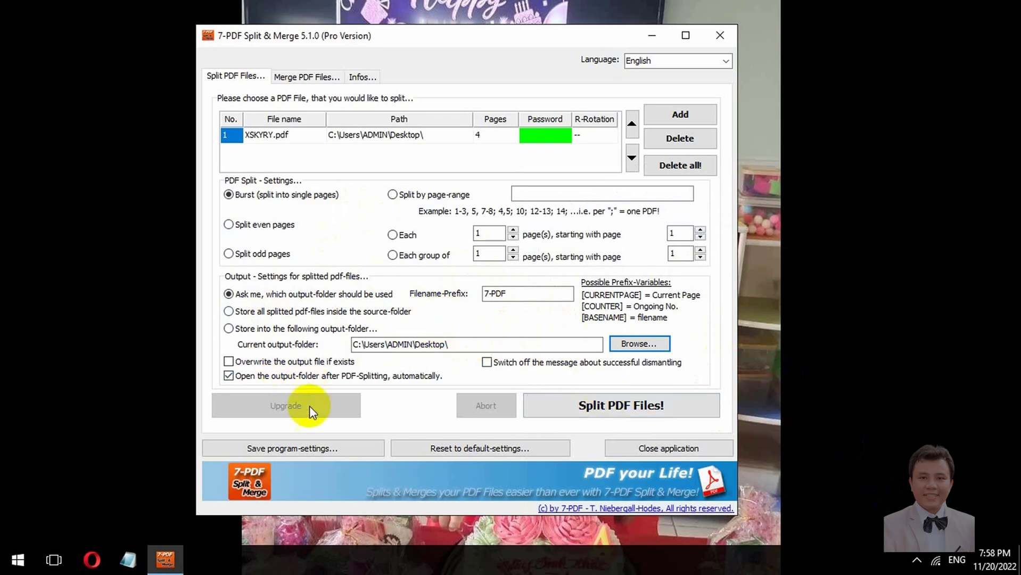
{"action": "left_click", "coordinate": [591, 405]}
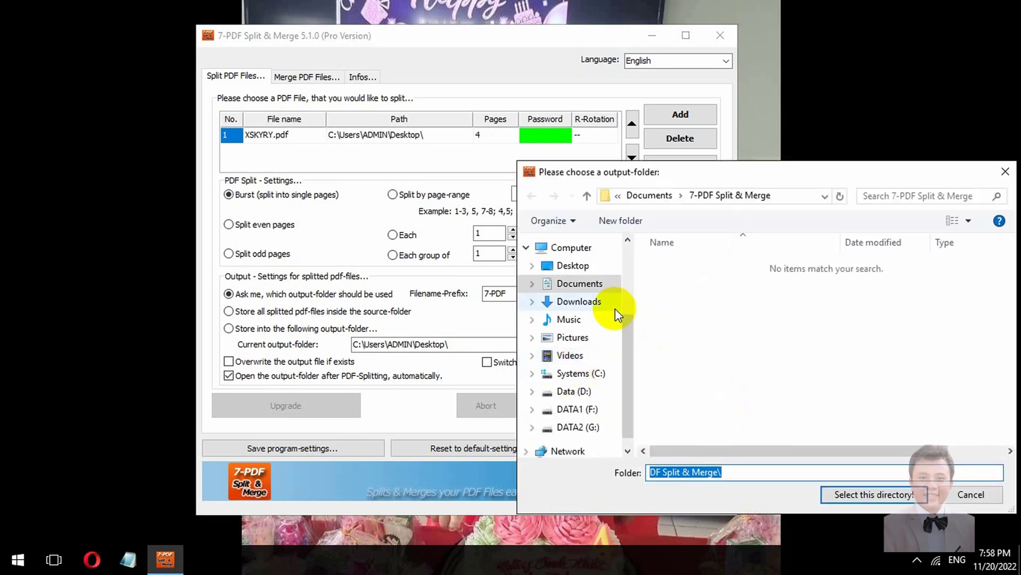
{"action": "left_click", "coordinate": [567, 266]}
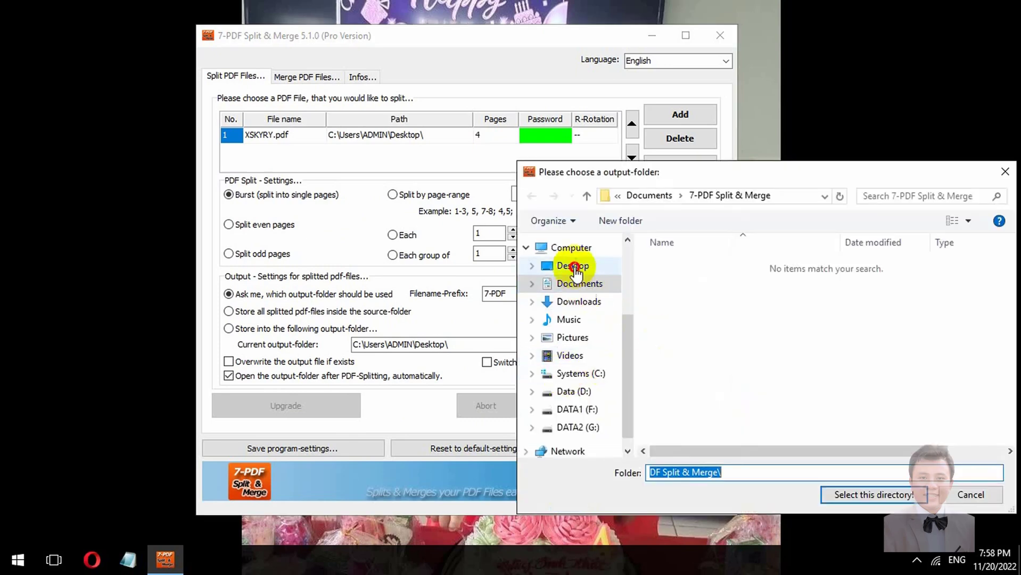
{"action": "left_click", "coordinate": [869, 501]}
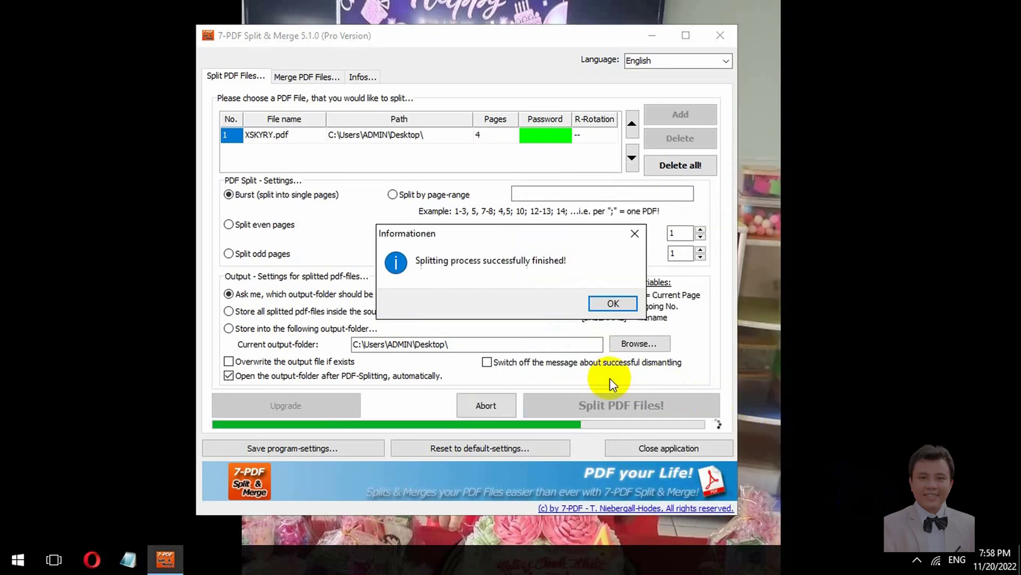
{"action": "left_click", "coordinate": [612, 303]}
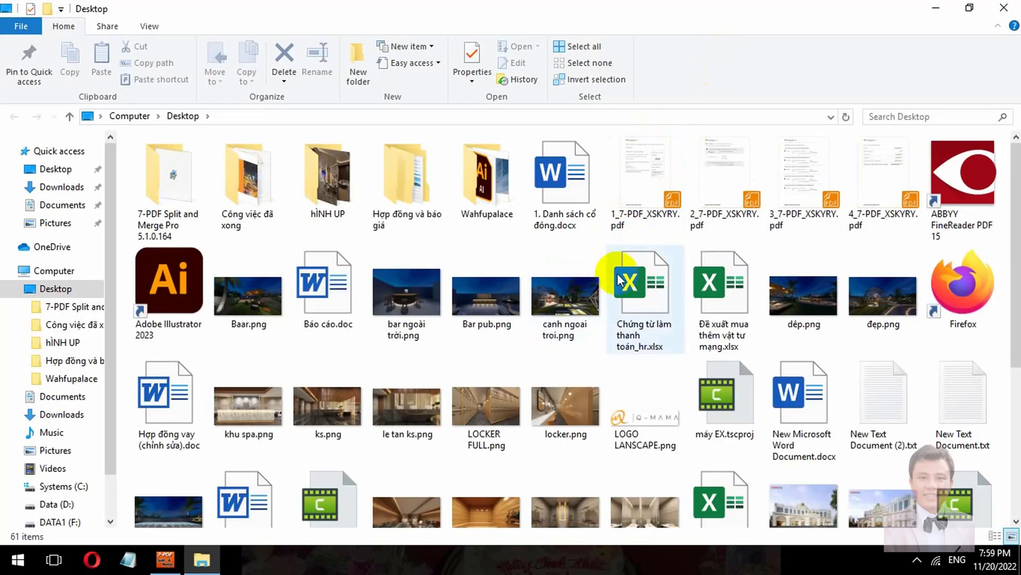
Examine the split page files on the Desktop and compare them with the original XSKYRY.pdf.
{"action": "left_click", "coordinate": [650, 171]}
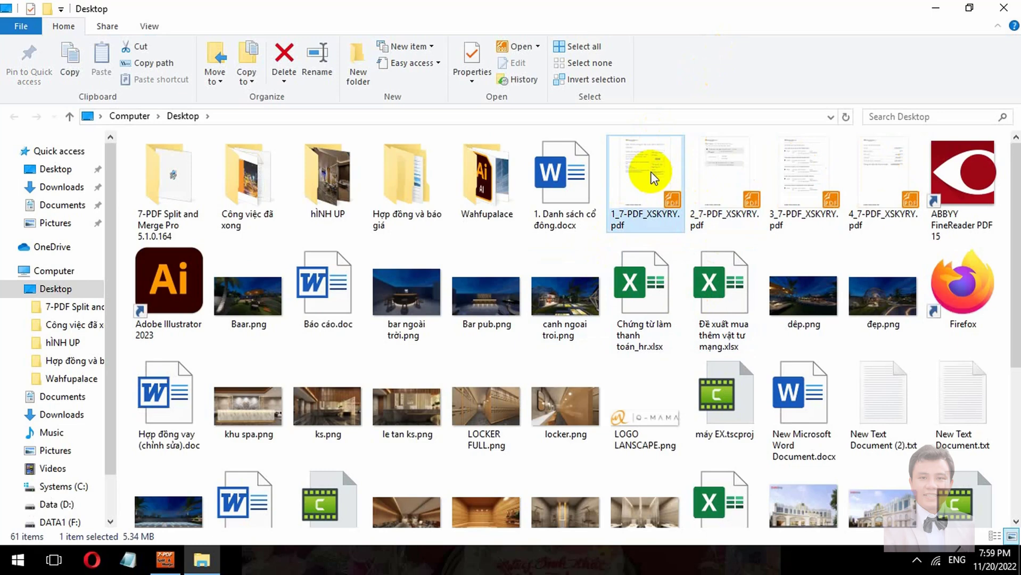
{"action": "left_click", "coordinate": [725, 173]}
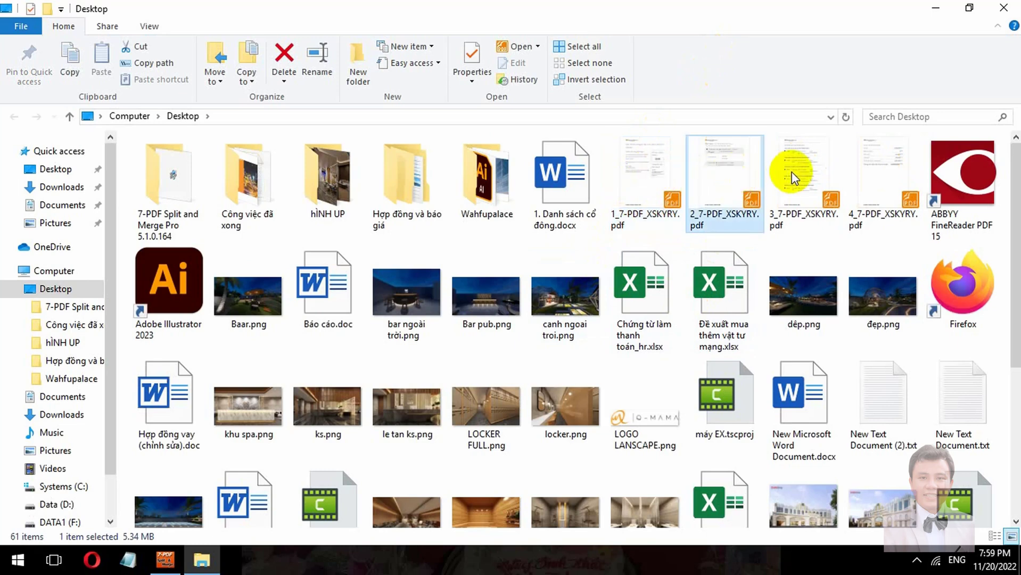
{"action": "left_click", "coordinate": [820, 178]}
{"action": "left_click", "coordinate": [878, 170]}
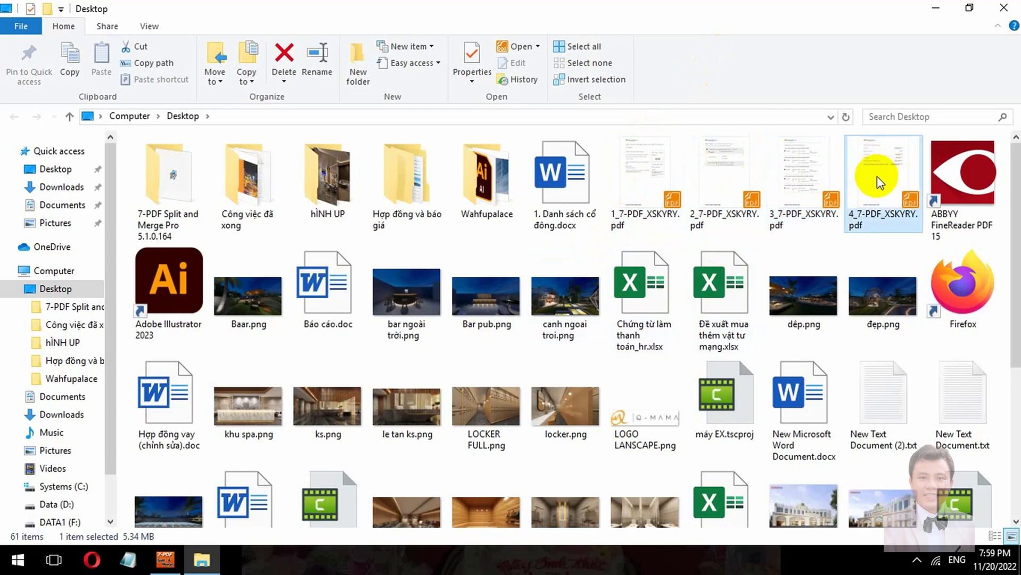
{"action": "scroll", "coordinate": [968, 217], "scroll_direction": "down", "scroll_amount": 5}
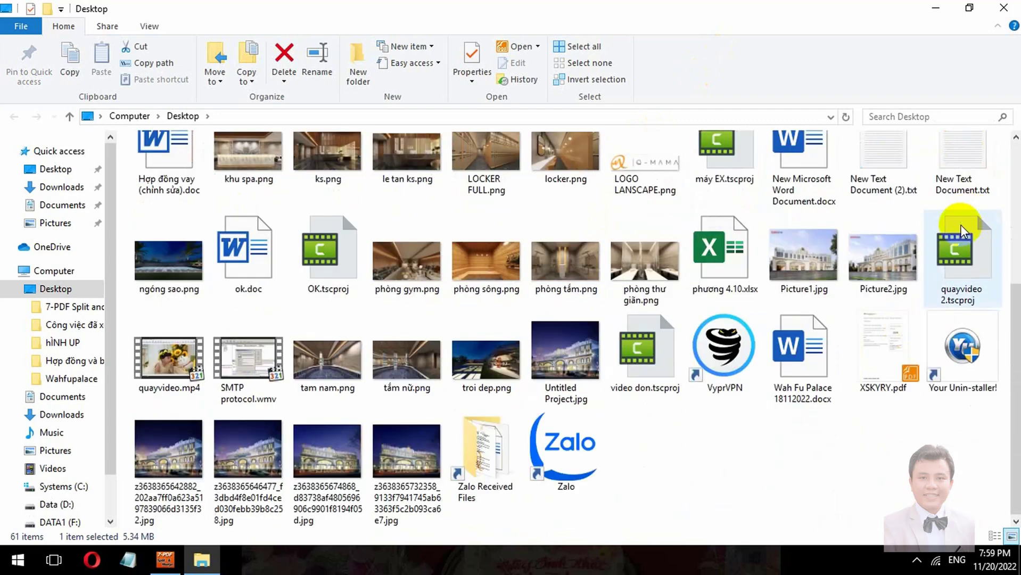
{"action": "left_click", "coordinate": [895, 347]}
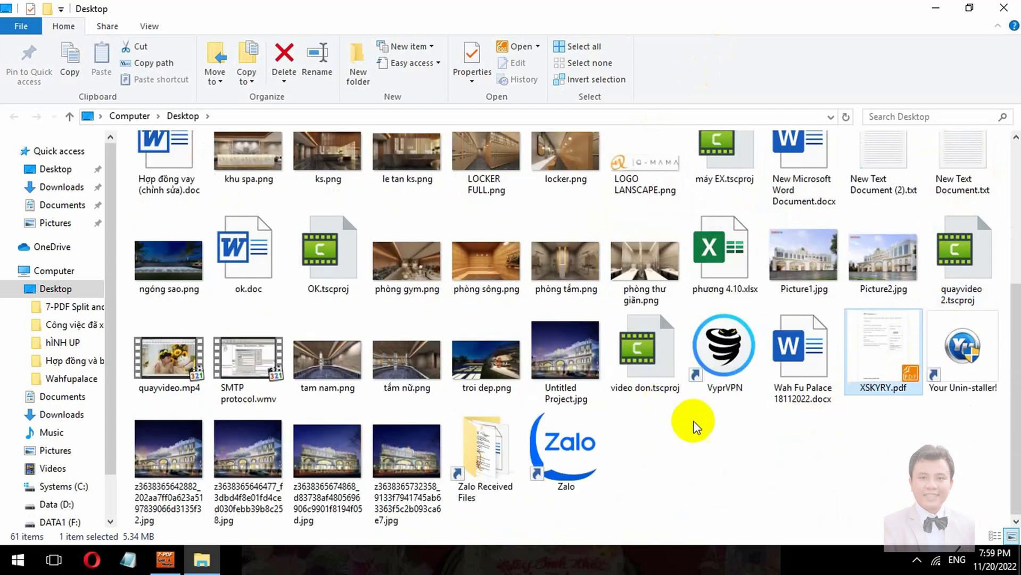
{"action": "scroll", "coordinate": [726, 426], "scroll_direction": "up", "scroll_amount": 5}
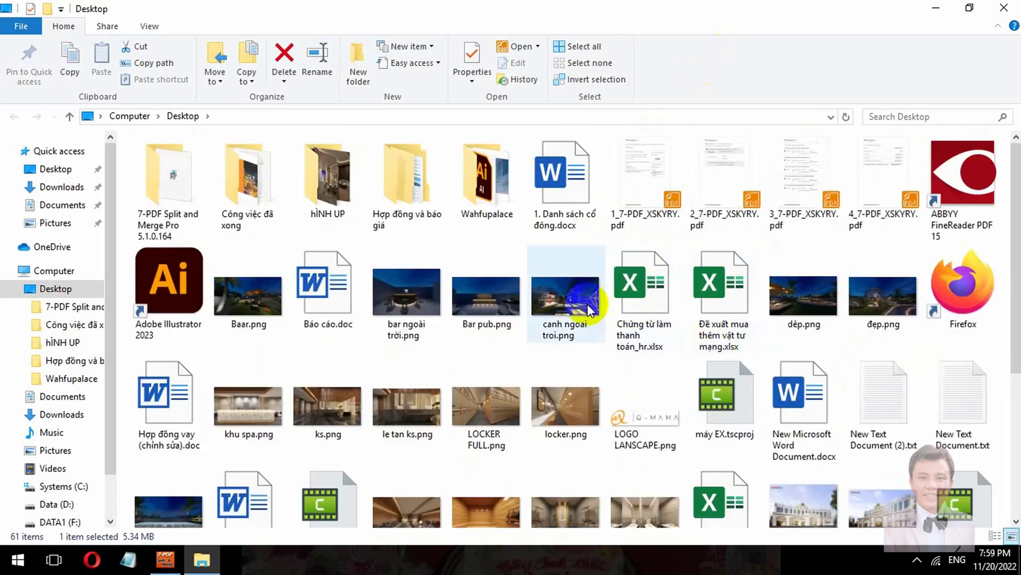
{"action": "left_click", "coordinate": [656, 182]}
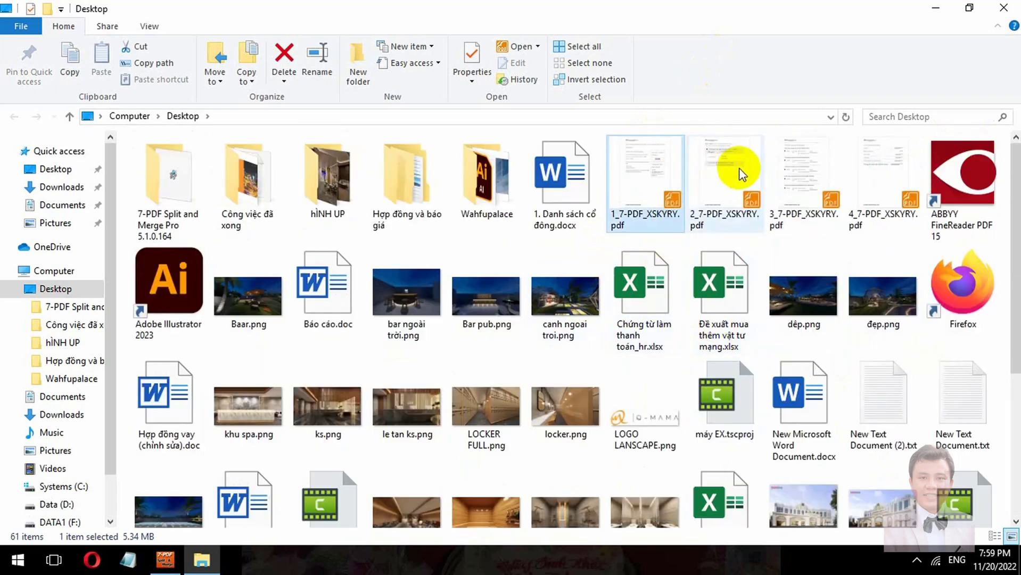
{"action": "key", "text": "Right"}
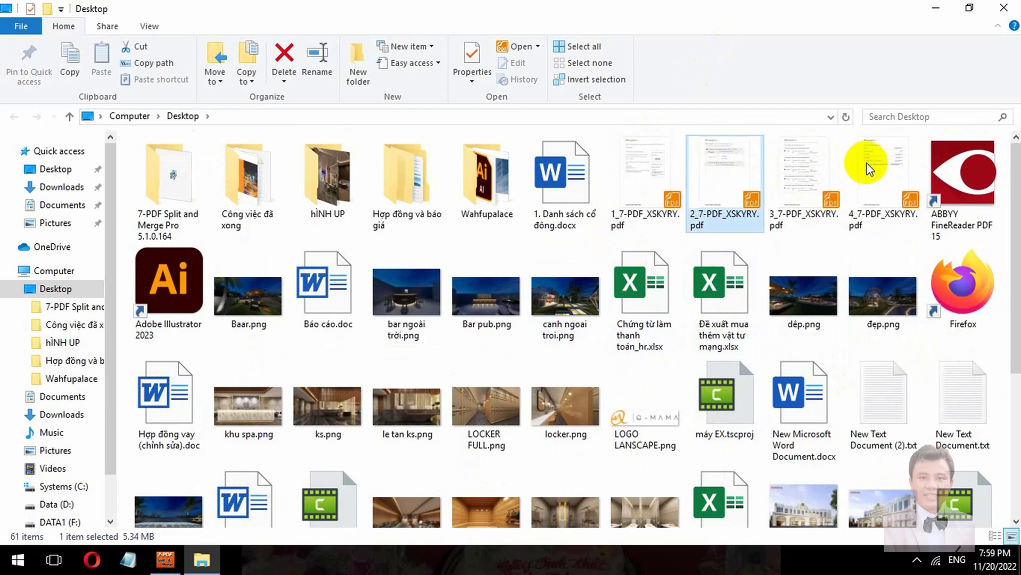
Check the split page files from 1_7-PDF_XSKYRY.pdf to 4_7-PDF_XSKYRY.pdf one by one in the Desktop folder.
{"action": "left_click", "coordinate": [871, 169]}
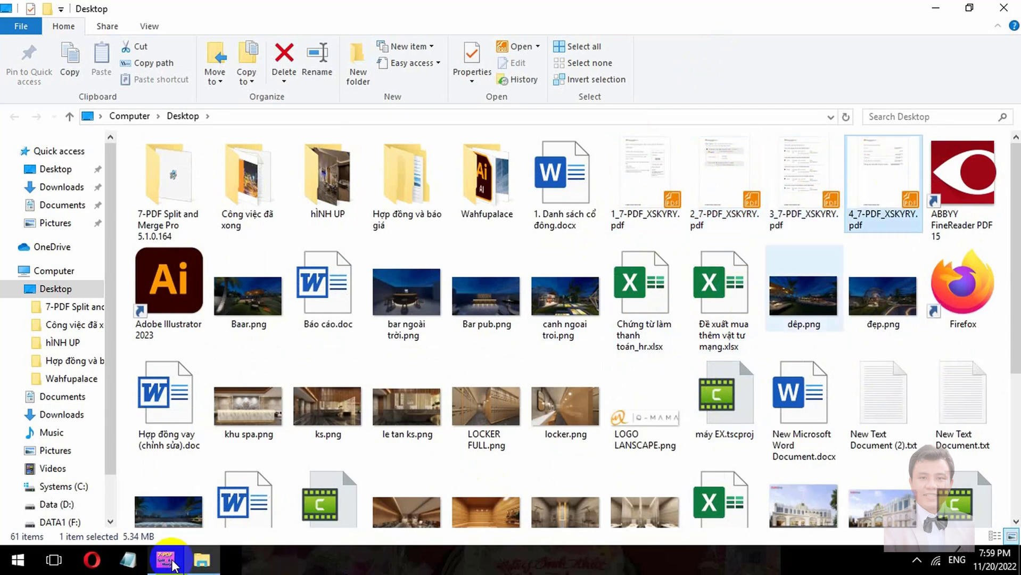
{"action": "left_click", "coordinate": [169, 562]}
{"action": "left_click", "coordinate": [166, 562]}
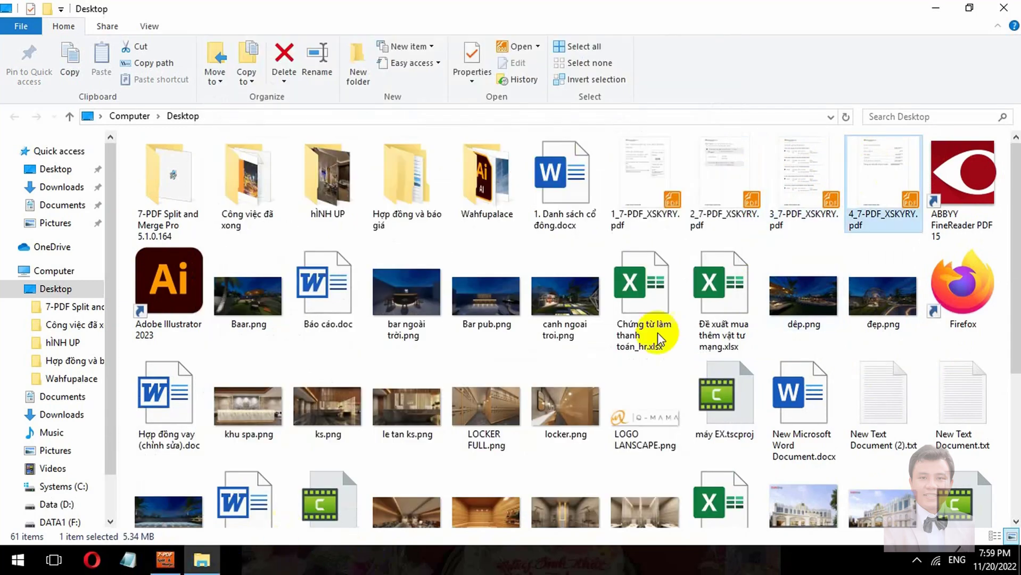
{"action": "left_click", "coordinate": [664, 187]}
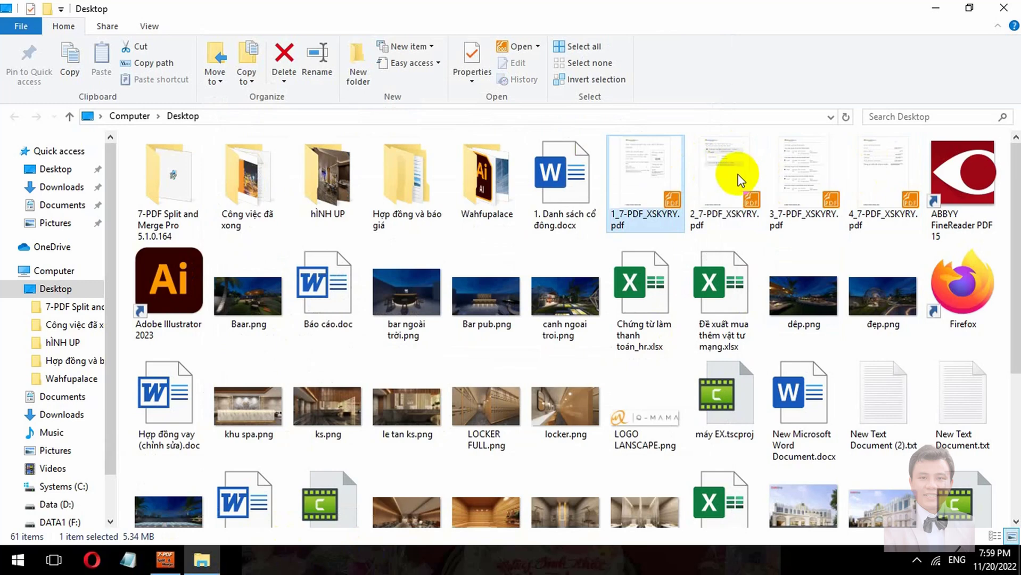
{"action": "left_click", "coordinate": [742, 181]}
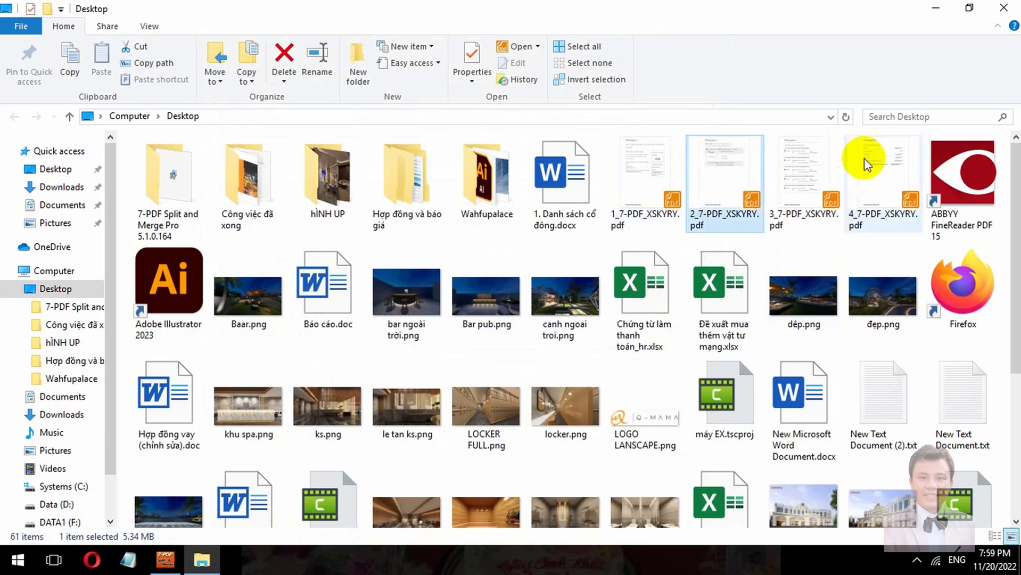
{"action": "left_click", "coordinate": [799, 172]}
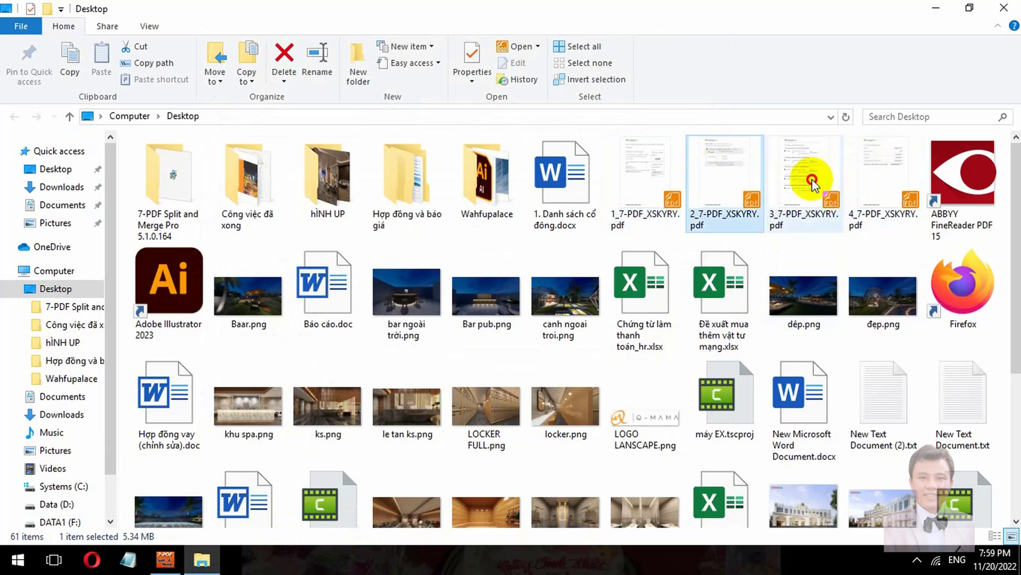
{"action": "left_click", "coordinate": [885, 191]}
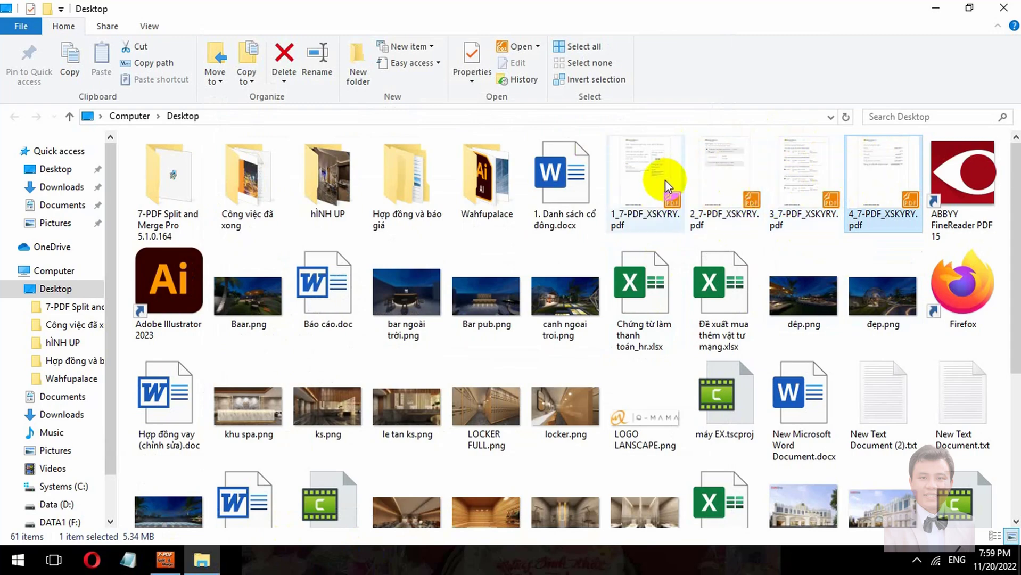
Switch to 7-PDF Split & Merge and try clearing the list of files to split, but keep its entries.
{"action": "left_click", "coordinate": [931, 12]}
{"action": "left_click", "coordinate": [165, 559]}
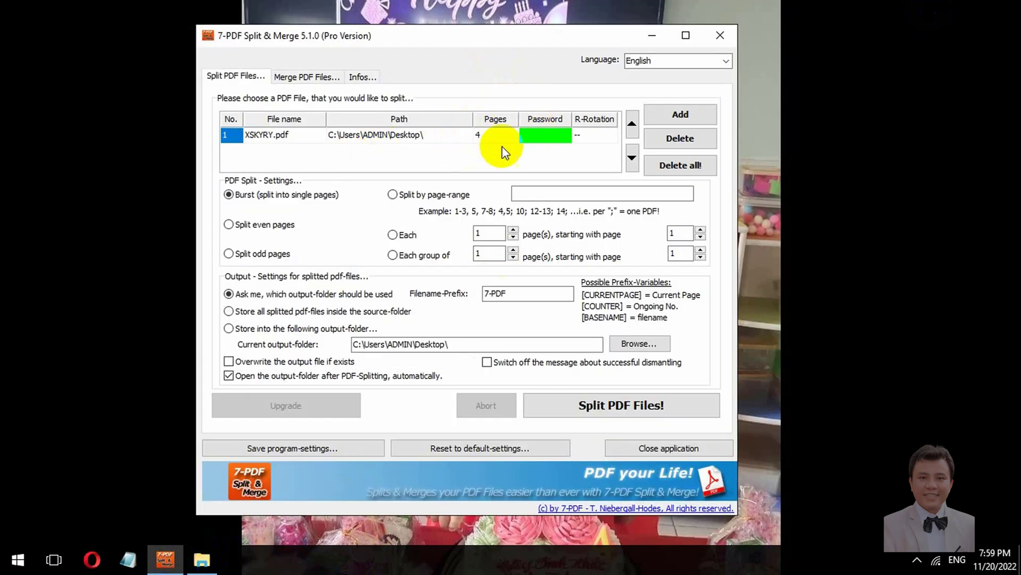
{"action": "left_click", "coordinate": [676, 168]}
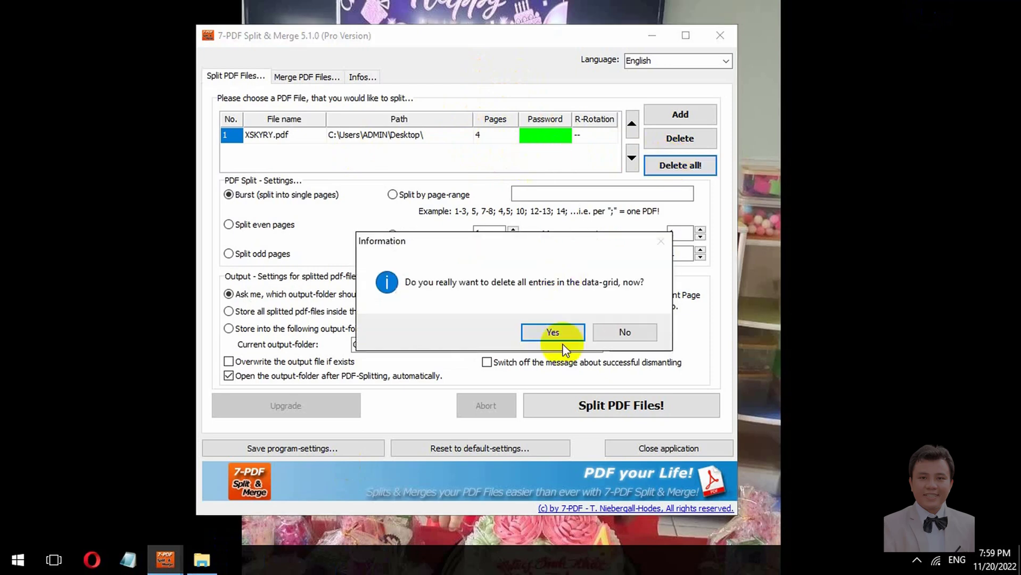
{"action": "left_click", "coordinate": [625, 334]}
Add 1_7-PDF_XSKYRY.pdf, 2_7-PDF_XSKYRY.pdf, 3_7-PDF_XSKYRY.pdf and 4_7-PDF_XSKYRY.pdf from the Desktop to the list of files to merge.
{"action": "left_click", "coordinate": [301, 76]}
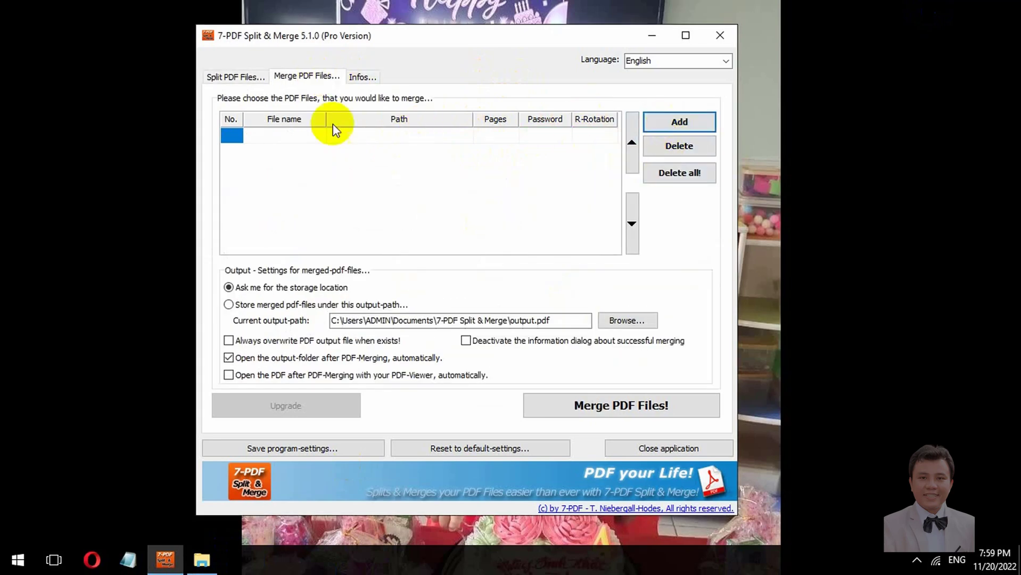
{"action": "left_click", "coordinate": [668, 122]}
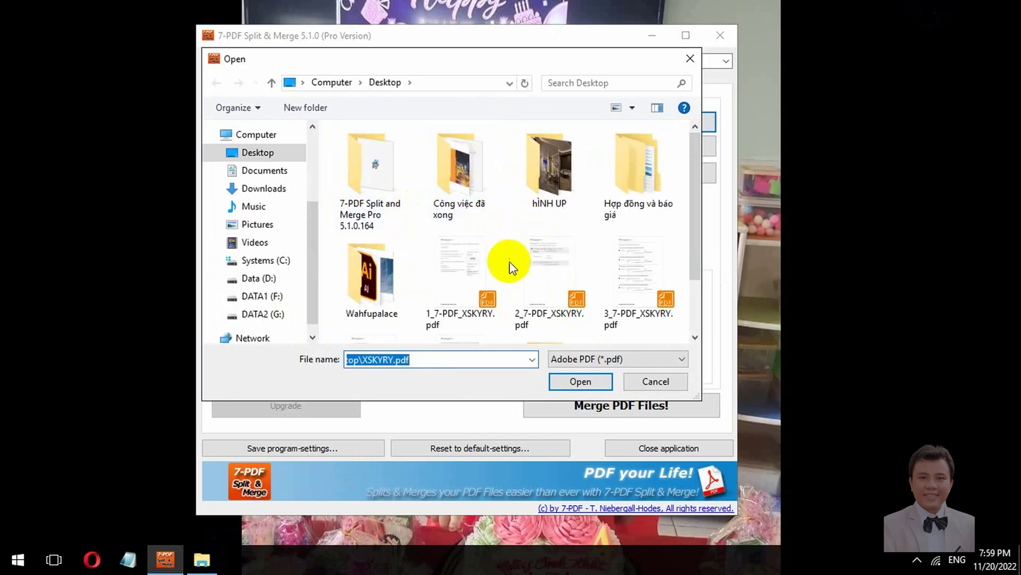
{"action": "left_click", "coordinate": [471, 272]}
{"action": "left_click", "coordinate": [561, 274], "text": "ctrl"}
{"action": "left_click", "coordinate": [645, 263], "text": "ctrl"}
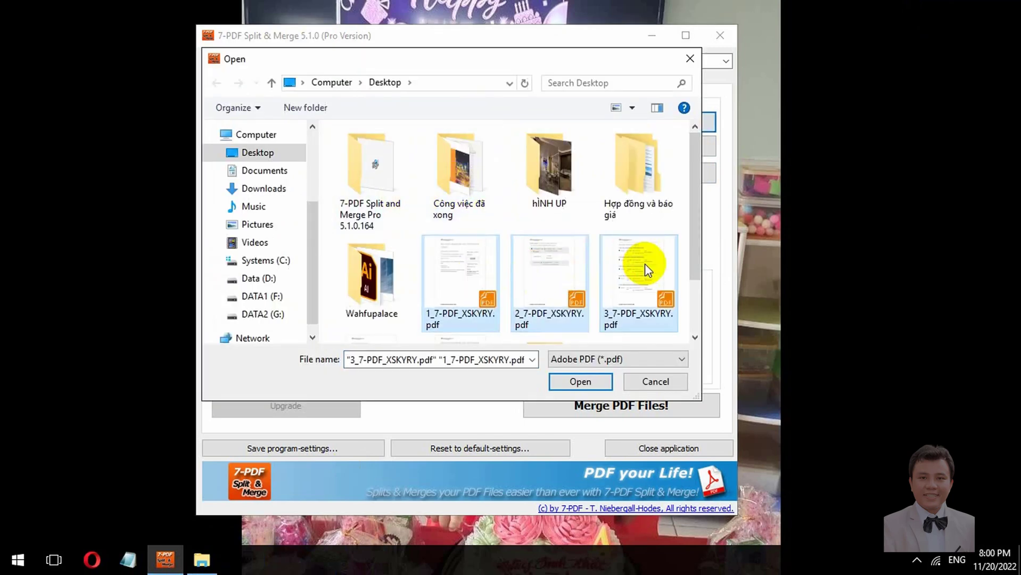
{"action": "left_click_drag", "start_coordinate": [697, 234], "coordinate": [693, 297]}
{"action": "left_click", "coordinate": [383, 292], "text": "ctrl"}
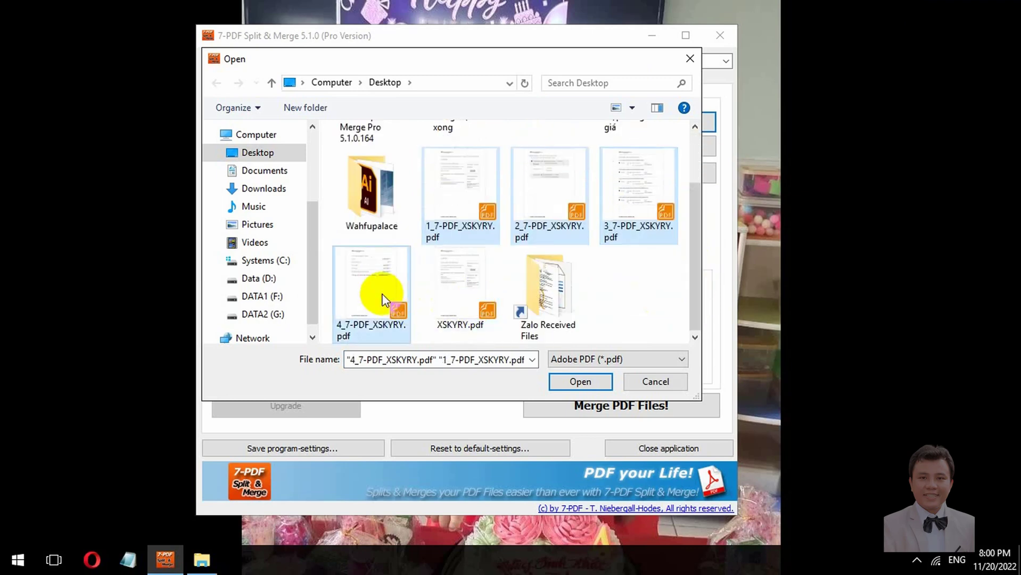
{"action": "left_click", "coordinate": [580, 379]}
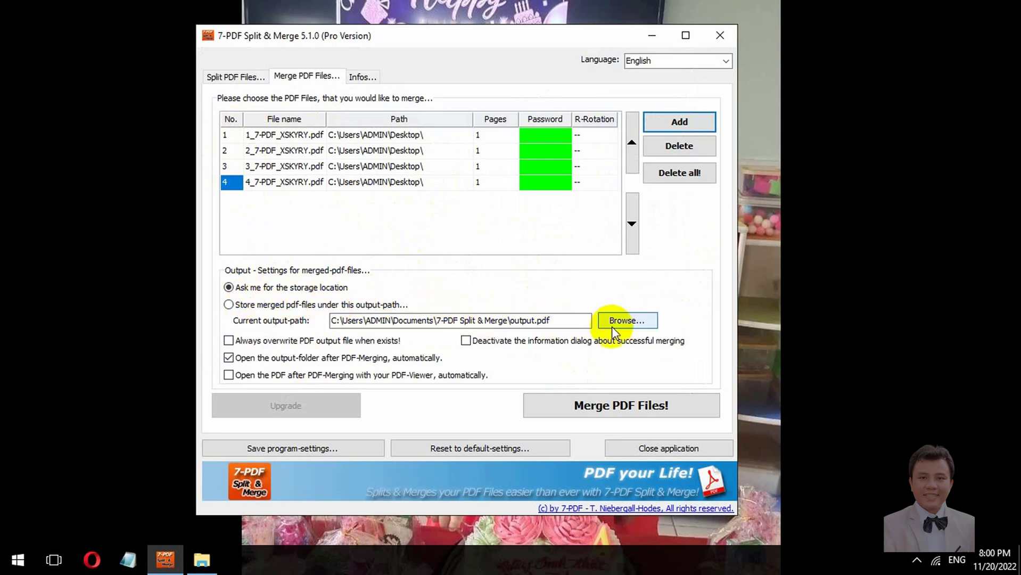
Set the output path for the merged file to the Desktop with the file name test.
{"action": "left_click", "coordinate": [624, 319]}
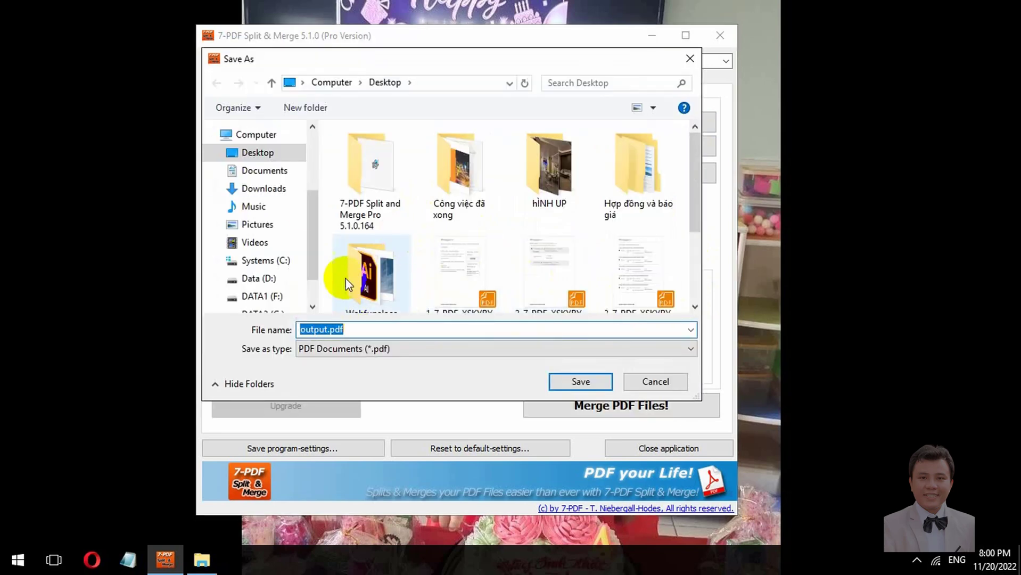
{"action": "left_click", "coordinate": [261, 154]}
{"action": "left_click", "coordinate": [351, 329]}
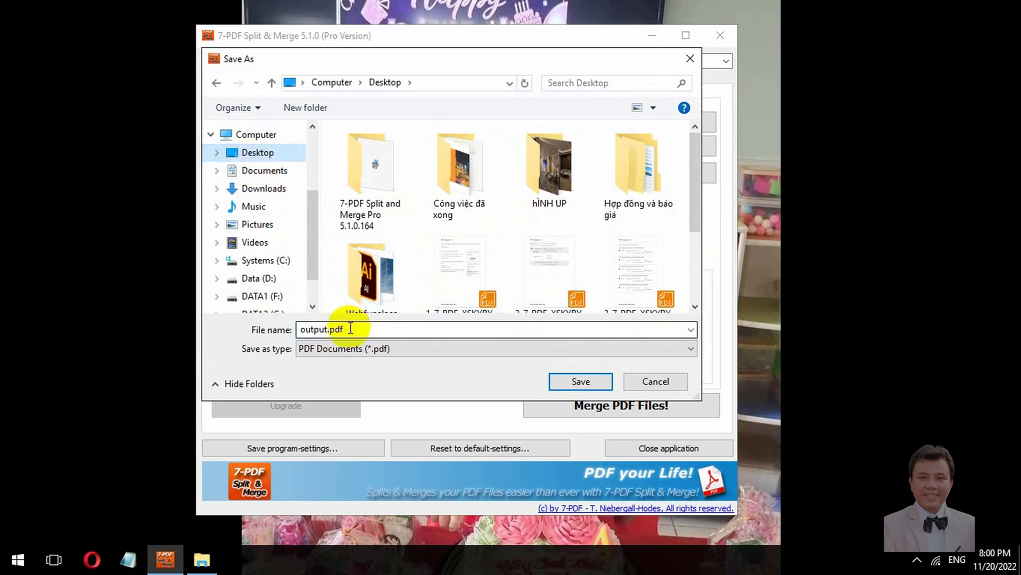
{"action": "double_click", "coordinate": [350, 329]}
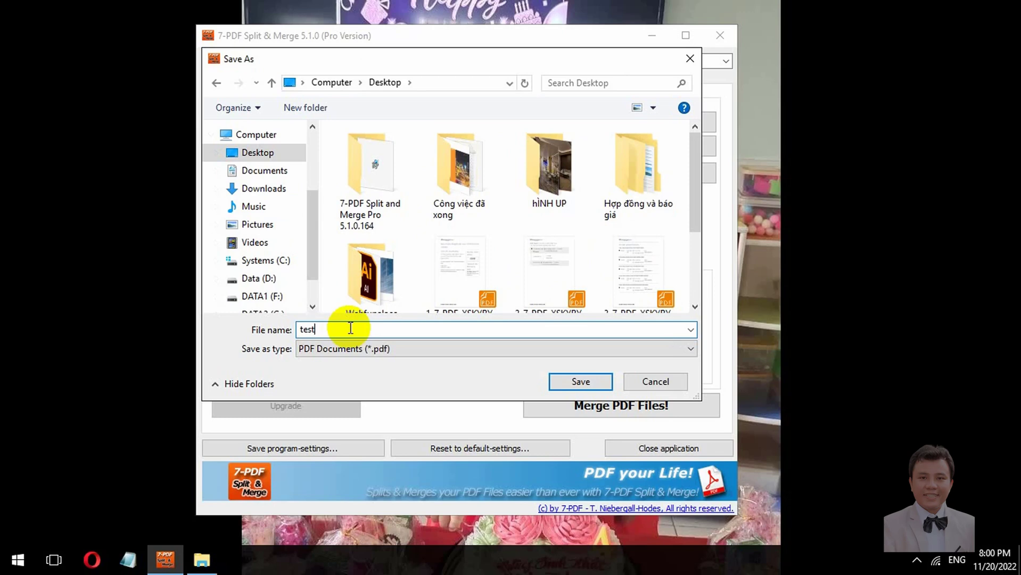
{"action": "left_click", "coordinate": [607, 350]}
{"action": "left_click", "coordinate": [607, 349]}
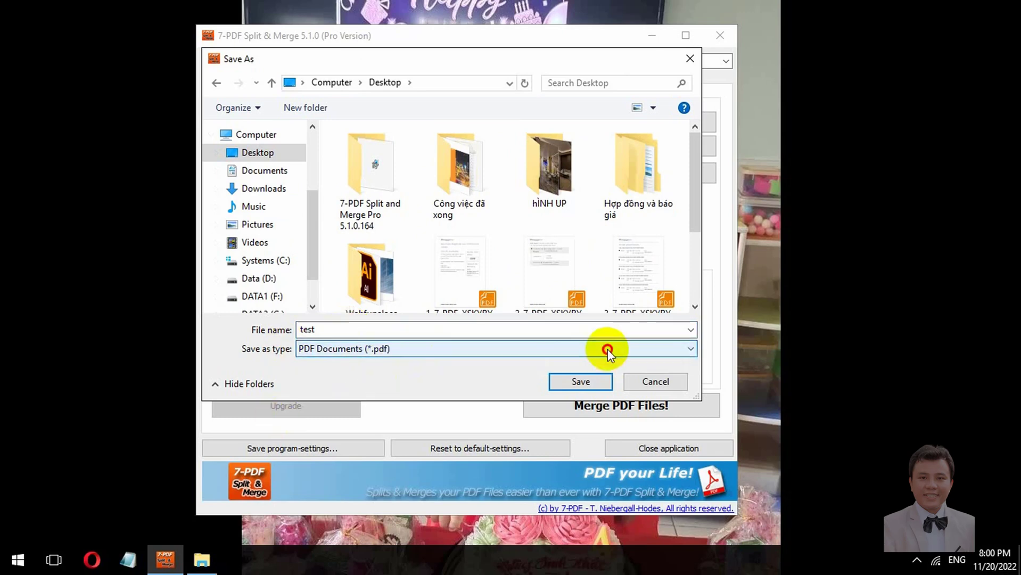
{"action": "left_click", "coordinate": [578, 381]}
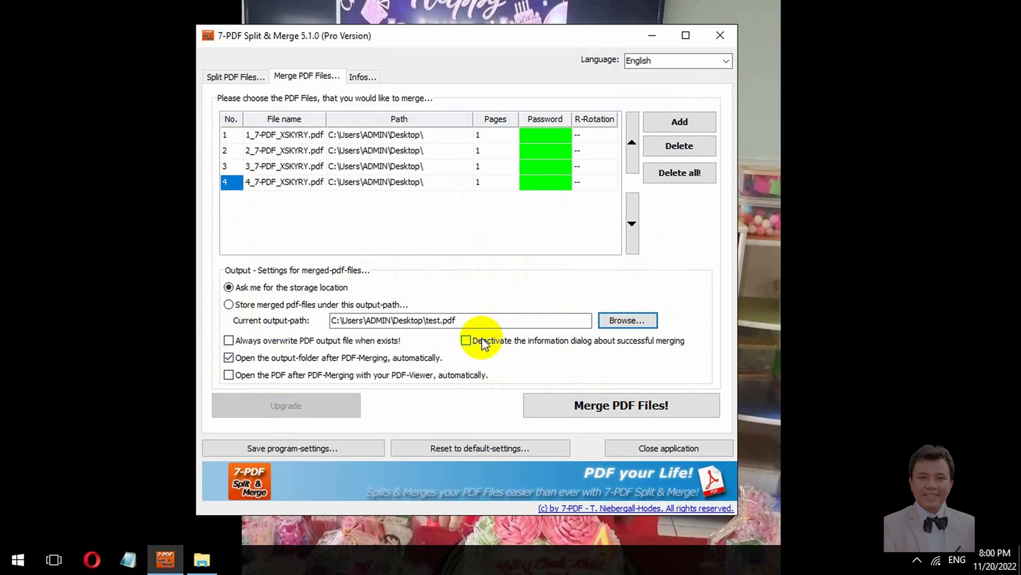
Merge the listed PDF files and save the result as test.pdf on the Desktop.
{"action": "left_click", "coordinate": [610, 408]}
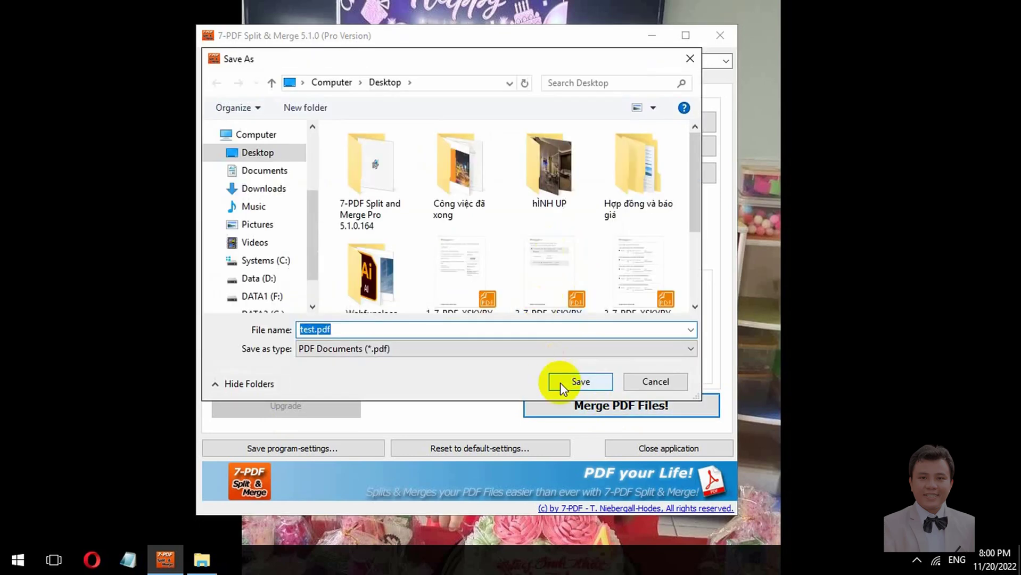
{"action": "left_click", "coordinate": [577, 387]}
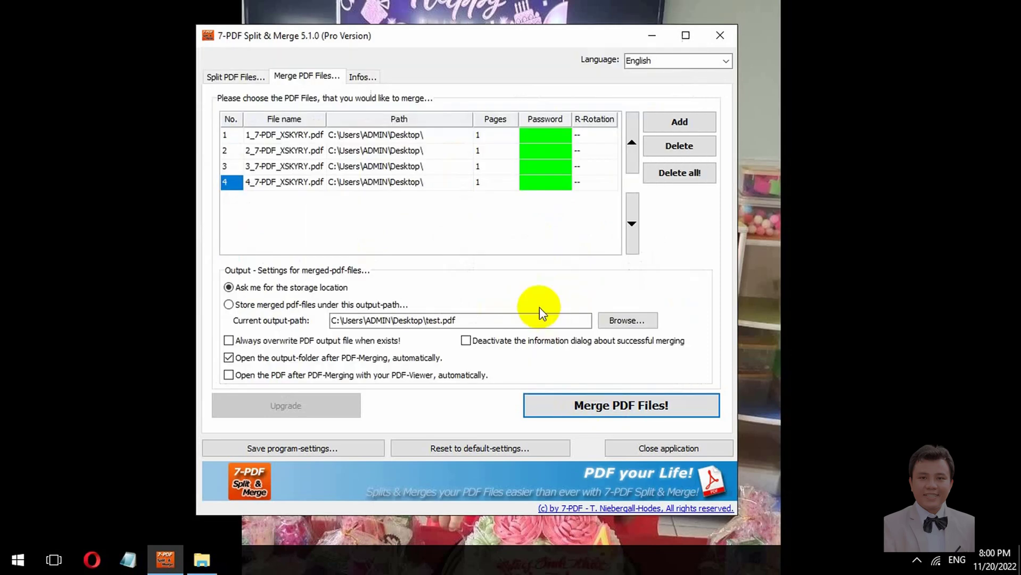
{"action": "left_click", "coordinate": [598, 299]}
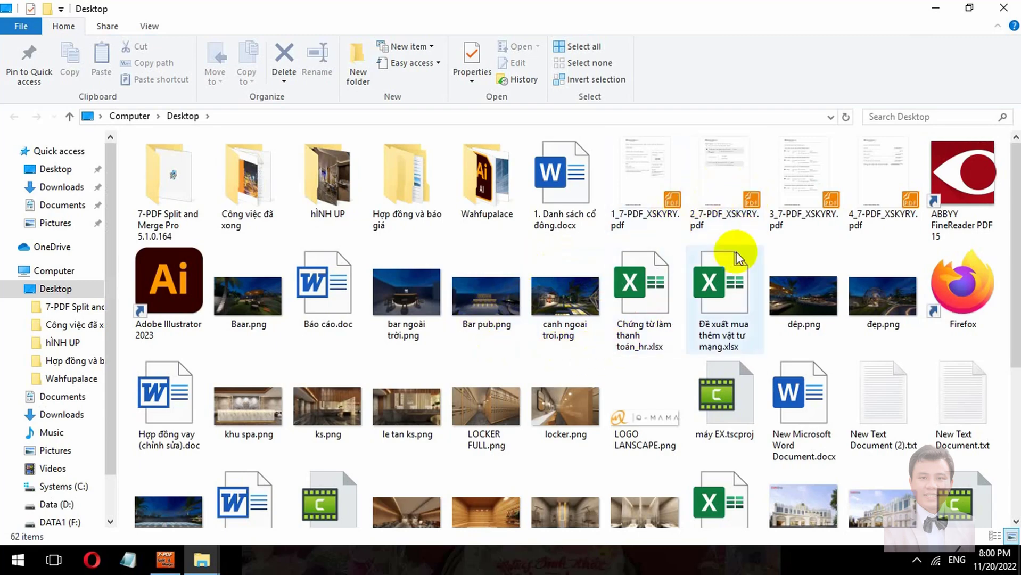
Open the merged test.pdf from the Desktop, look through all of its pages, and close the folder and the PDF viewer.
{"action": "scroll", "coordinate": [762, 281], "scroll_direction": "down", "scroll_amount": 2}
{"action": "scroll", "coordinate": [670, 343], "scroll_direction": "down", "scroll_amount": 2}
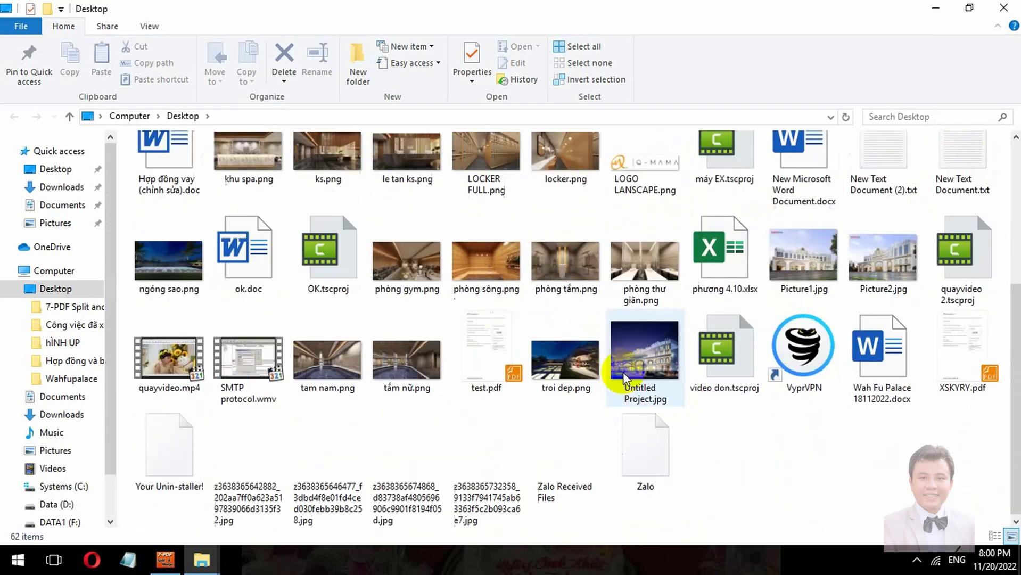
{"action": "left_click", "coordinate": [485, 369]}
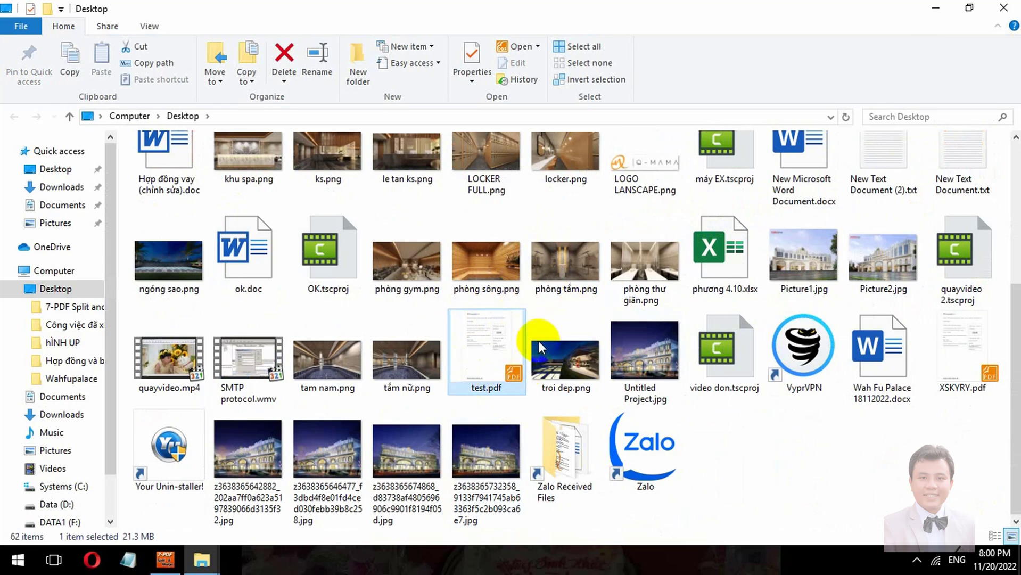
{"action": "double_click", "coordinate": [514, 347]}
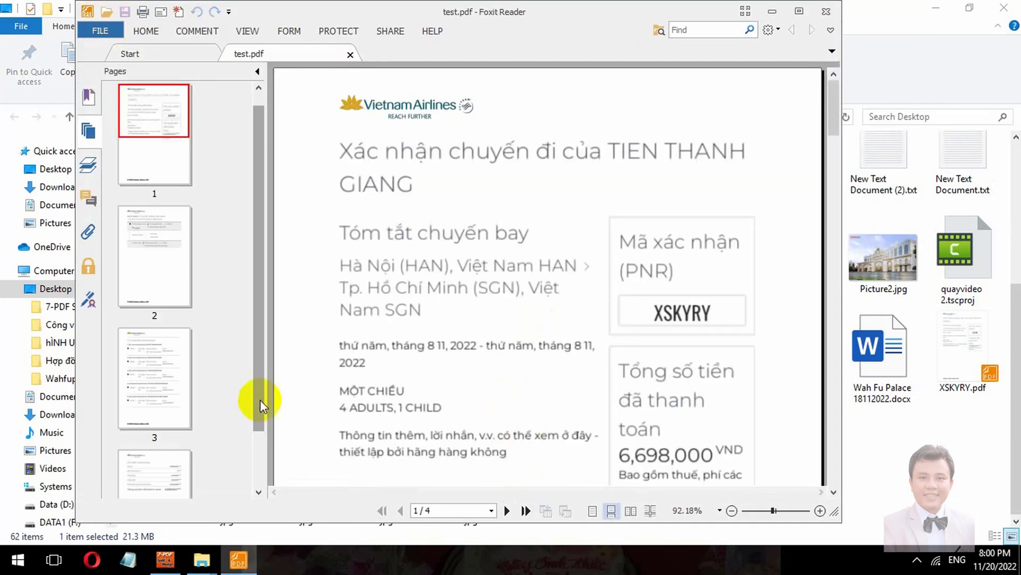
{"action": "left_click_drag", "start_coordinate": [259, 373], "coordinate": [262, 426]}
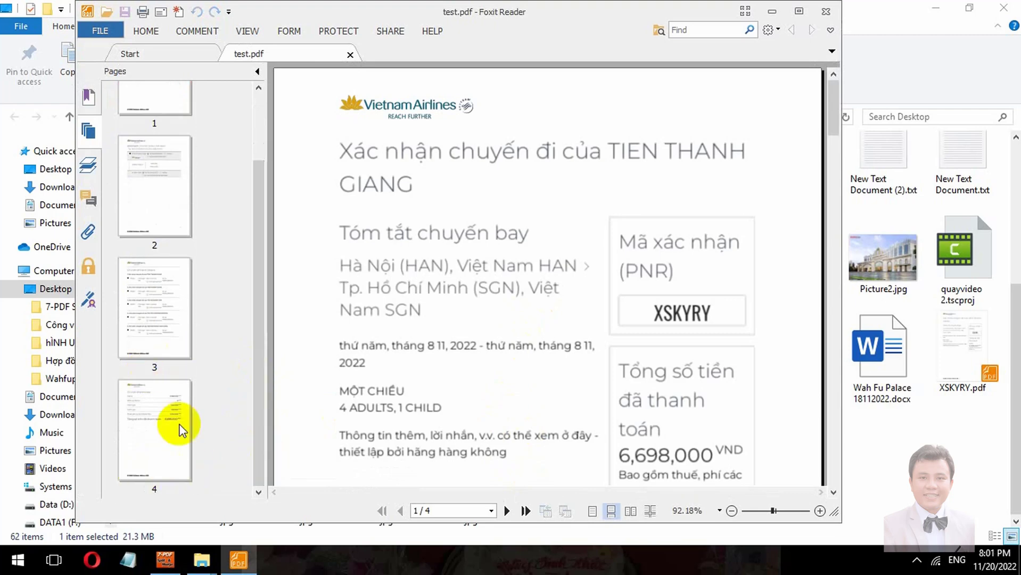
{"action": "left_click_drag", "start_coordinate": [255, 340], "coordinate": [255, 191]}
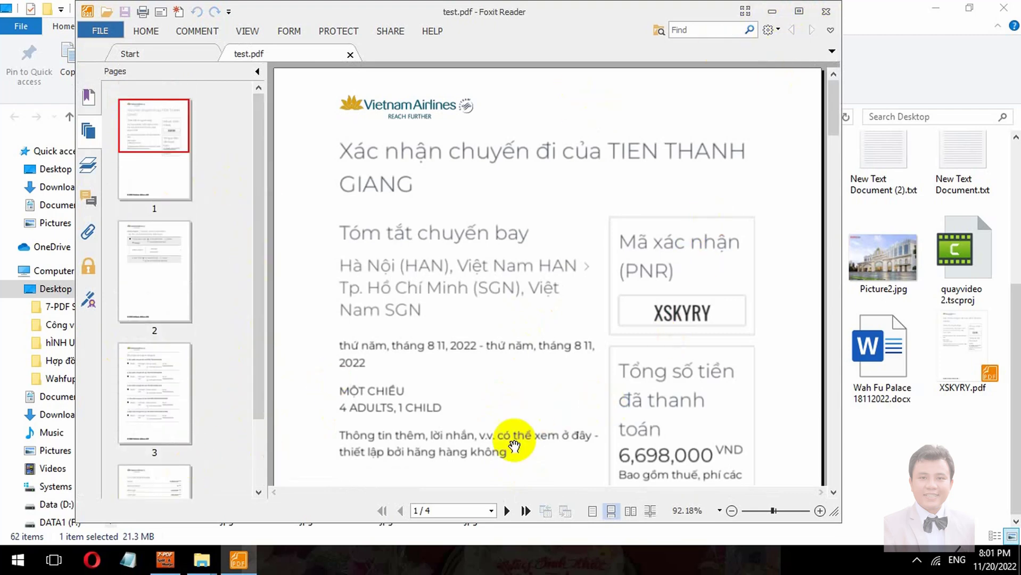
{"action": "left_click", "coordinate": [508, 510]}
{"action": "left_click", "coordinate": [509, 510]}
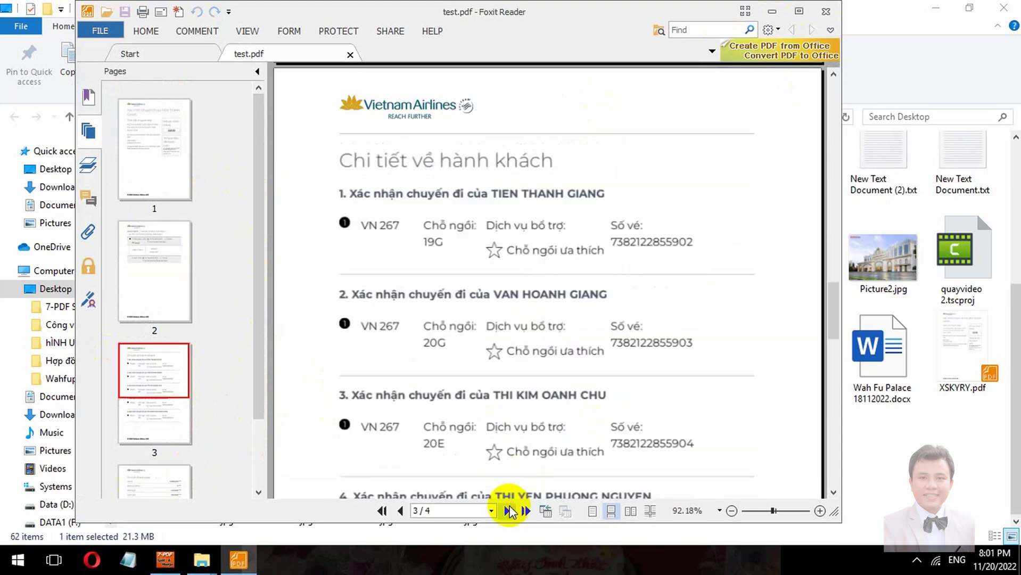
{"action": "left_click", "coordinate": [509, 510]}
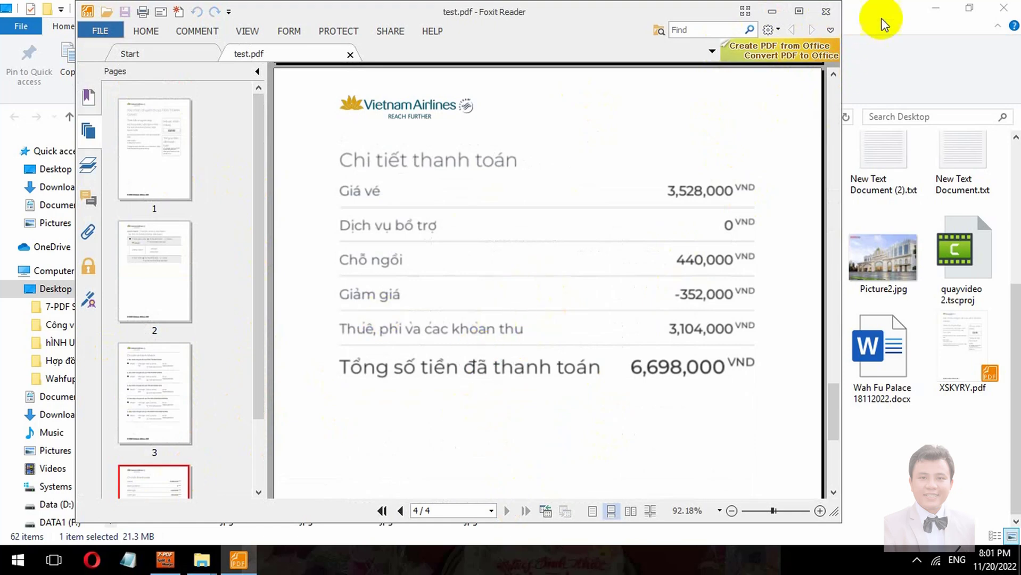
{"action": "left_click", "coordinate": [1004, 8]}
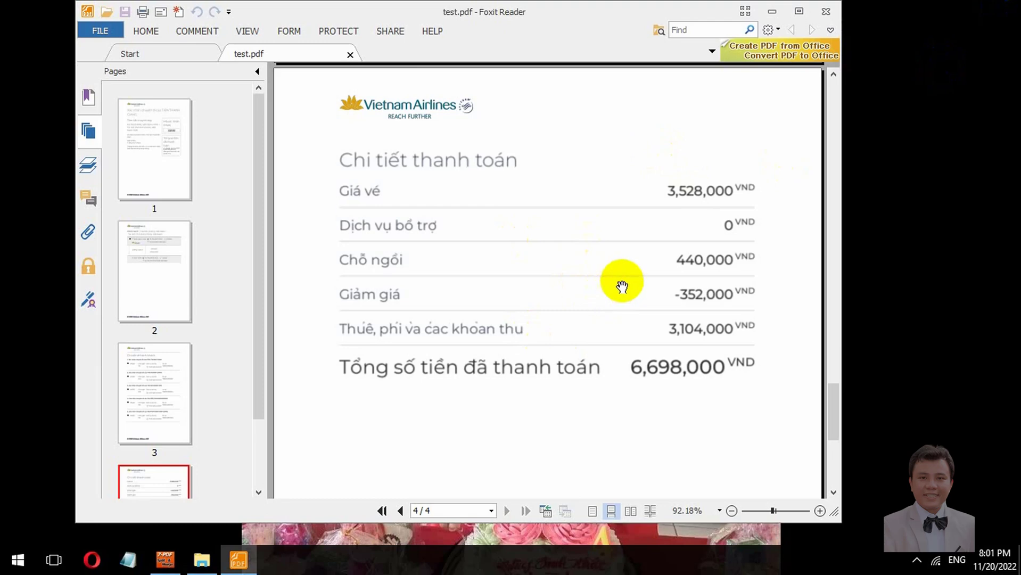
{"action": "left_click", "coordinate": [826, 12]}
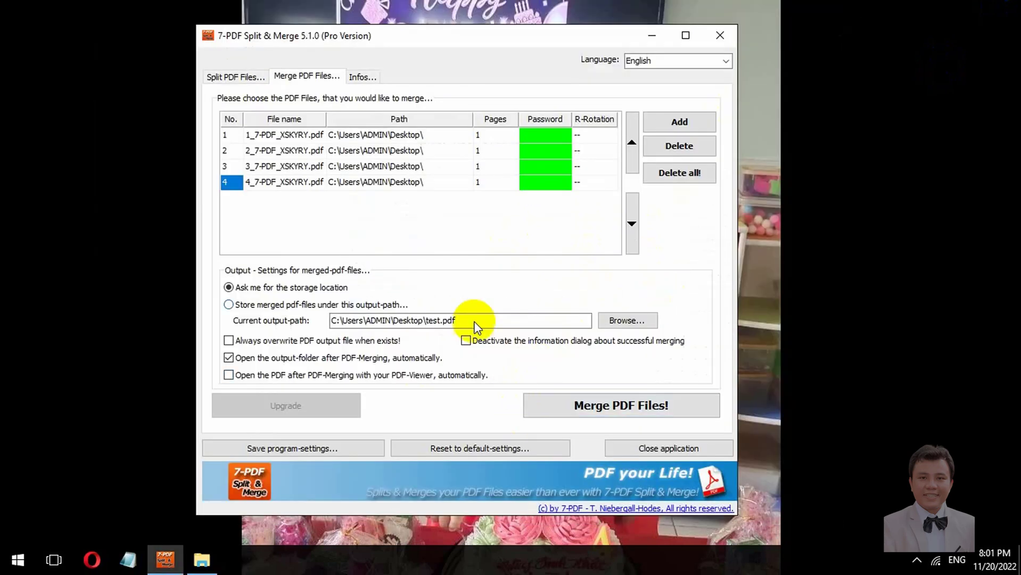
Remove only 4_7-PDF_XSKYRY.pdf from the list of files to merge.
{"action": "left_click", "coordinate": [685, 177]}
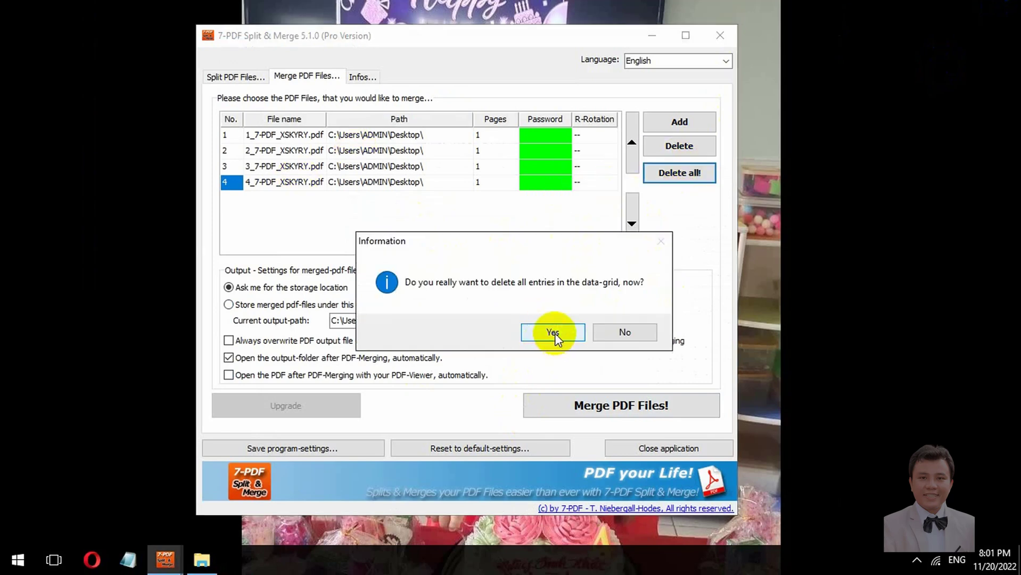
{"action": "left_click", "coordinate": [612, 331]}
{"action": "left_click", "coordinate": [279, 167]}
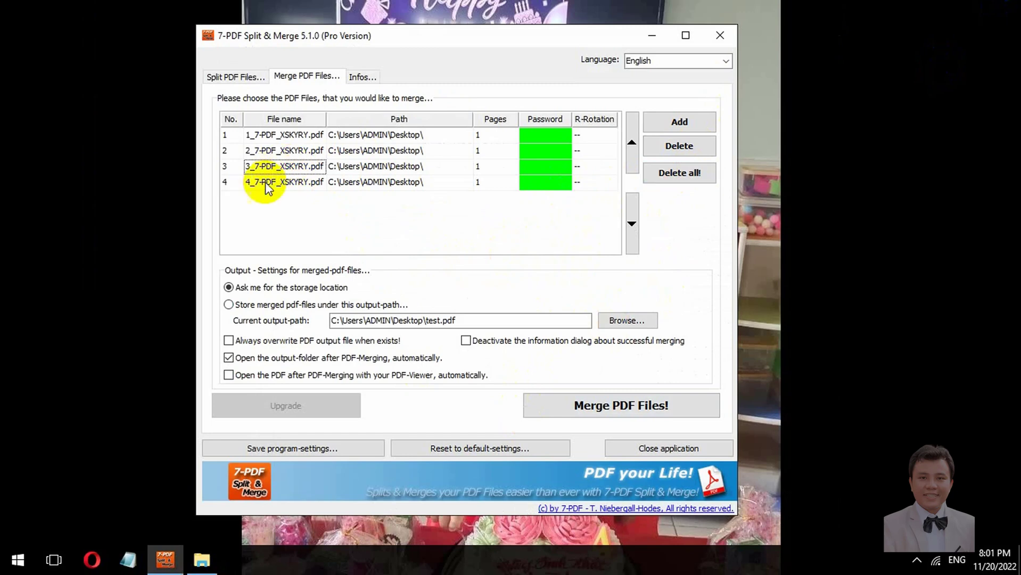
{"action": "left_click", "coordinate": [268, 182]}
{"action": "left_click", "coordinate": [680, 146]}
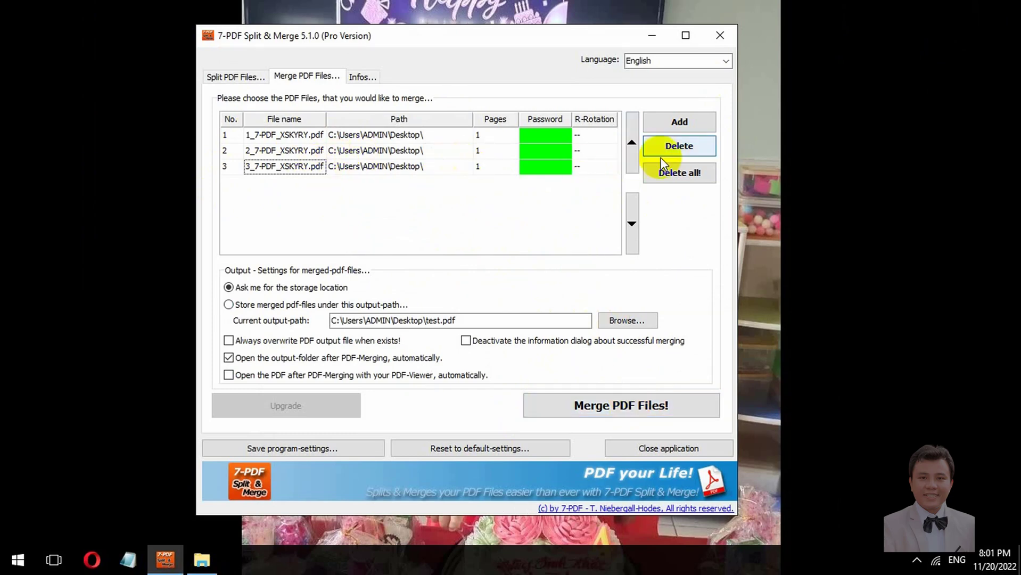
Clear all entries from both the list of files to merge and the list of files to split.
{"action": "left_click", "coordinate": [667, 177]}
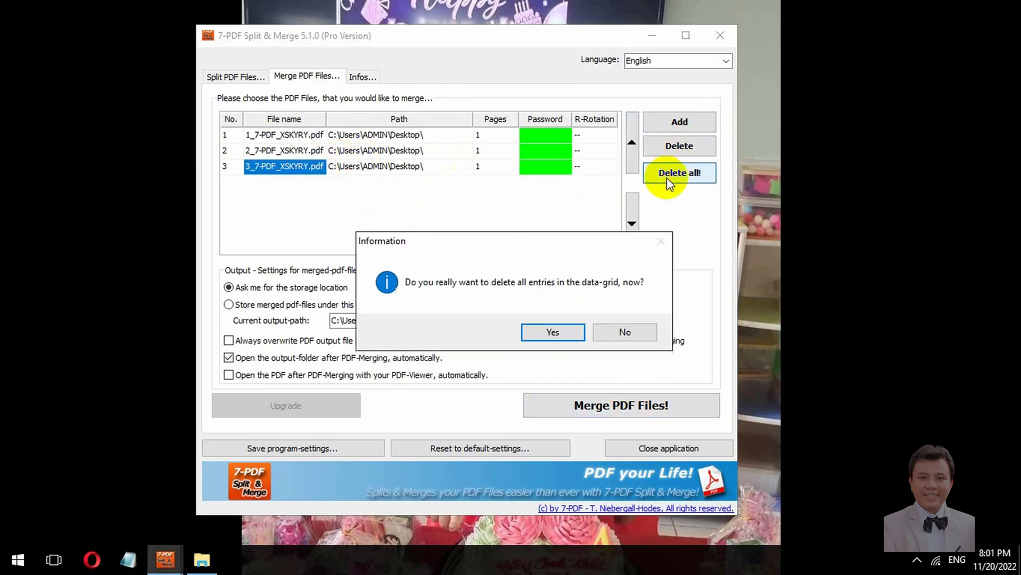
{"action": "left_click", "coordinate": [554, 339]}
{"action": "left_click", "coordinate": [673, 121]}
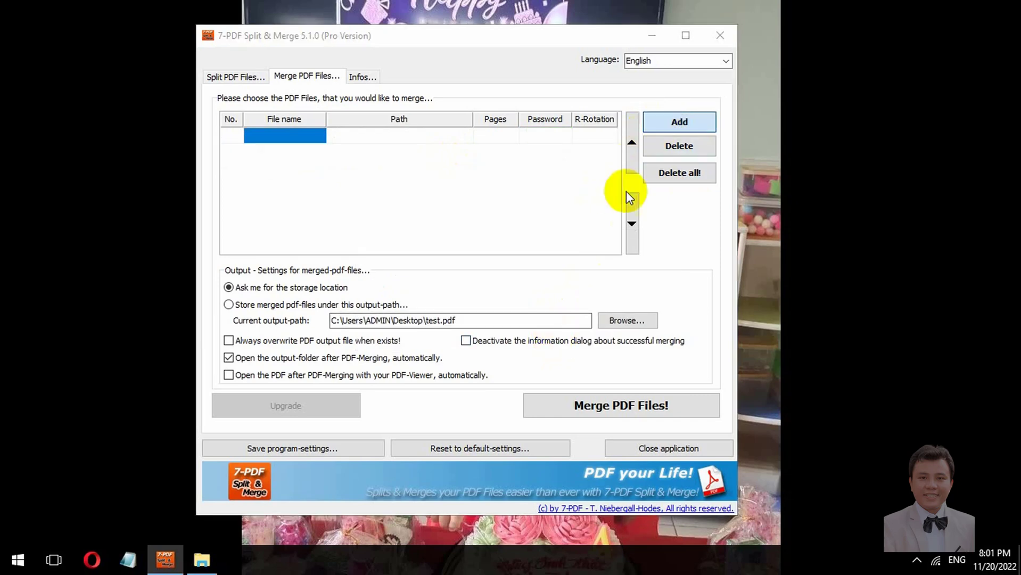
{"action": "left_click", "coordinate": [690, 59]}
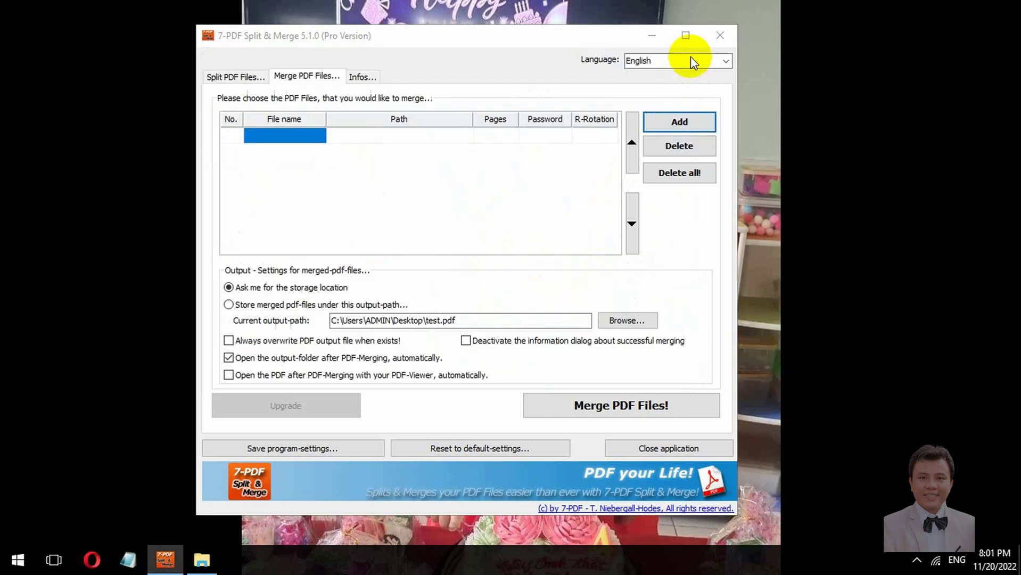
{"action": "left_click", "coordinate": [259, 80]}
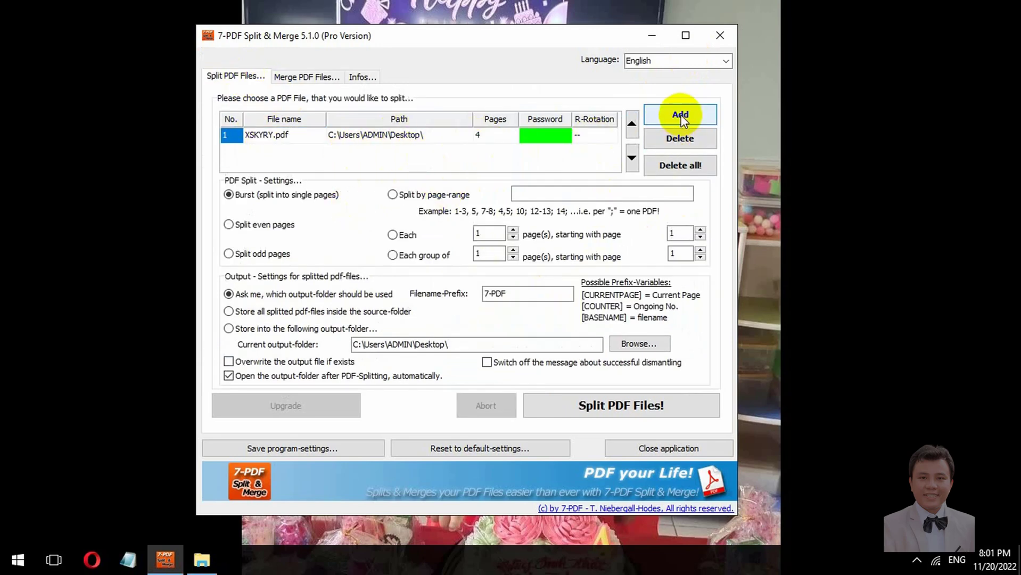
{"action": "left_click", "coordinate": [685, 166]}
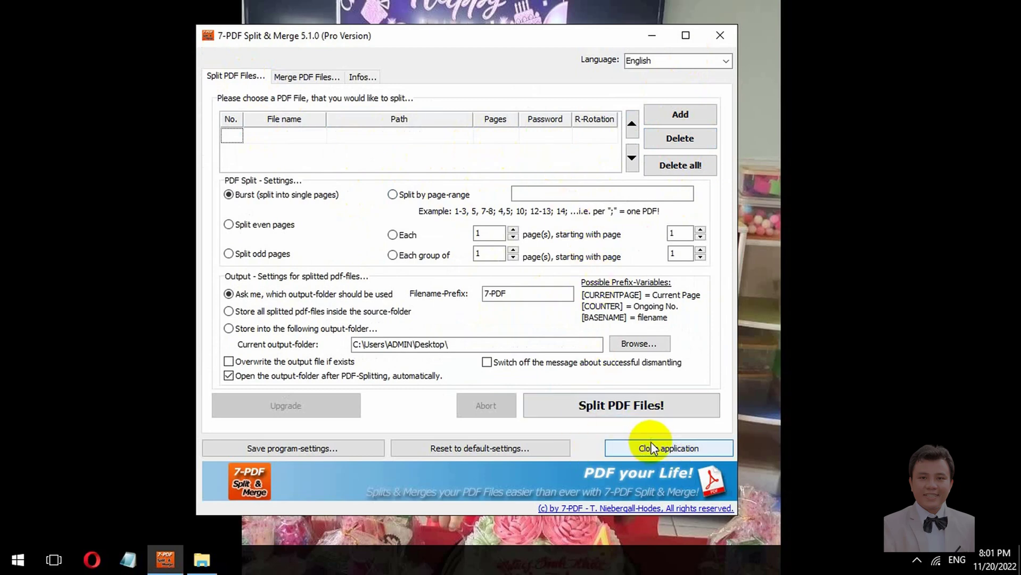
Dismiss the reset to default settings and save the current program settings.
{"action": "left_click", "coordinate": [527, 449]}
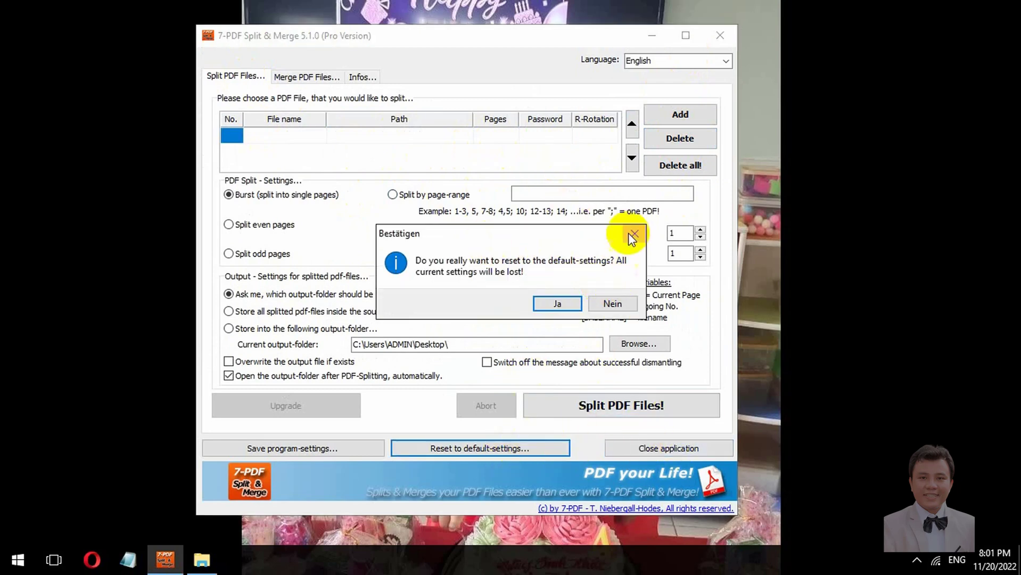
{"action": "left_click", "coordinate": [633, 235]}
{"action": "left_click", "coordinate": [288, 449]}
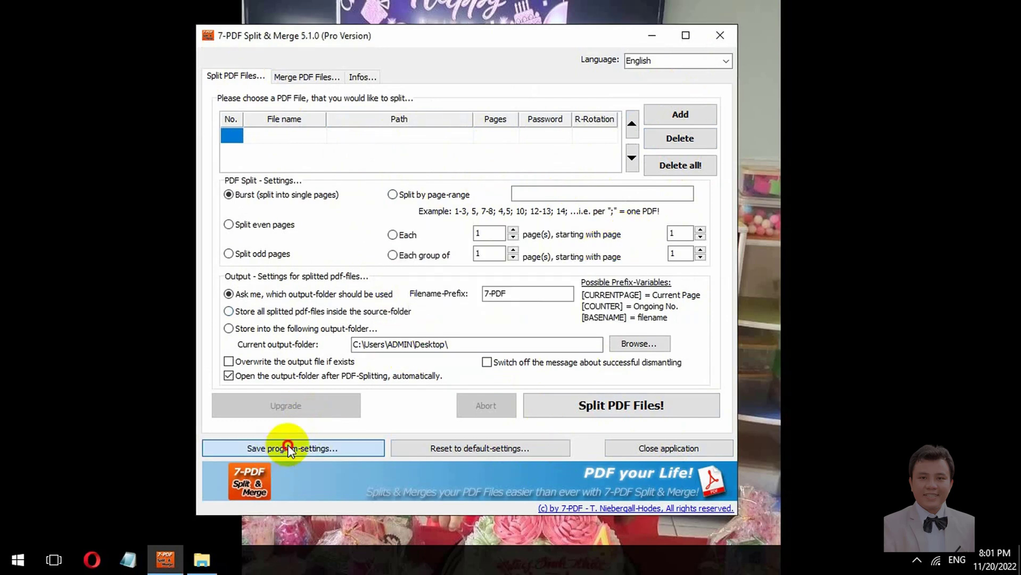